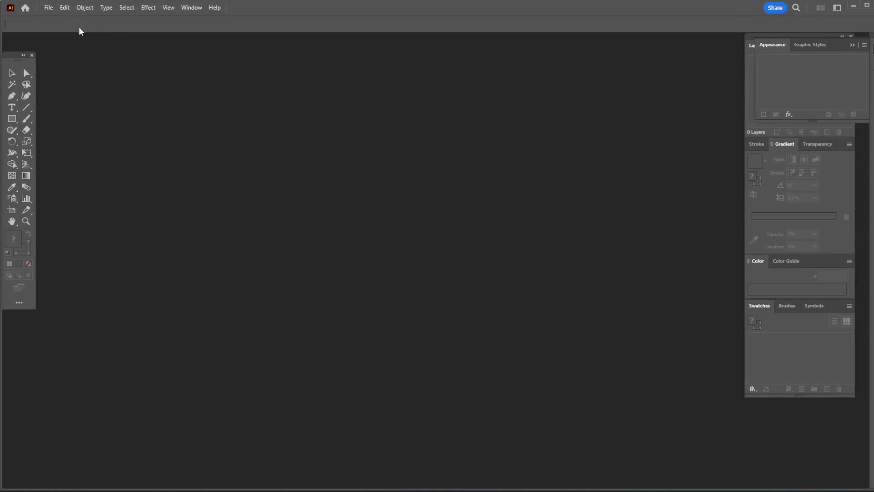
Create a 1920 × 1080 px RGB document from the Web-Large preset with High (300 ppi) raster effects.
{"action": "left_click", "coordinate": [49, 8]}
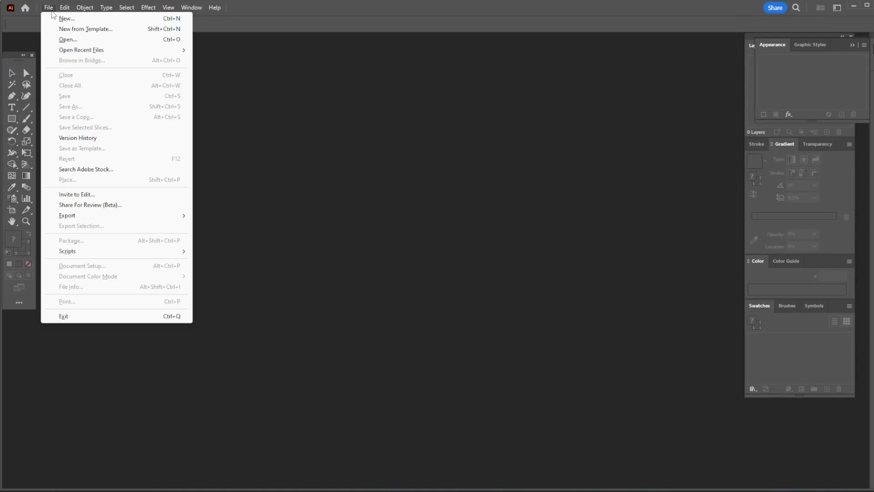
{"action": "left_click", "coordinate": [60, 19]}
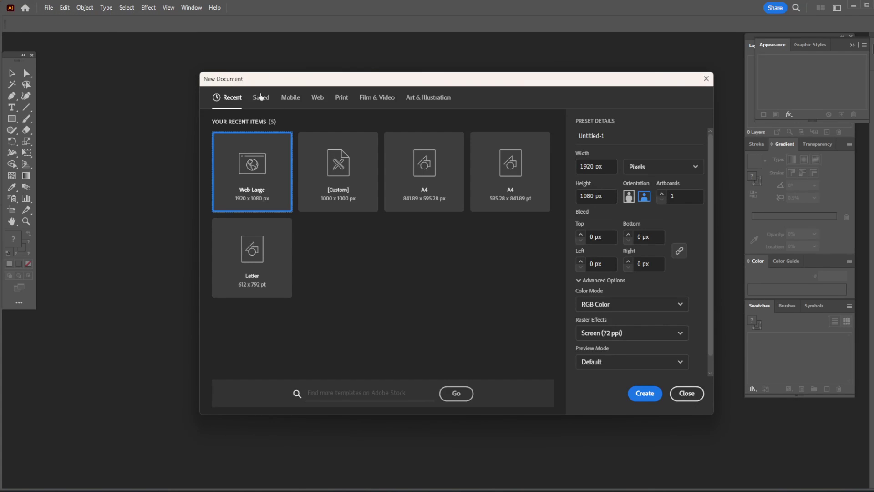
{"action": "left_click", "coordinate": [611, 331]}
{"action": "left_click", "coordinate": [626, 348]}
{"action": "left_click", "coordinate": [641, 399]}
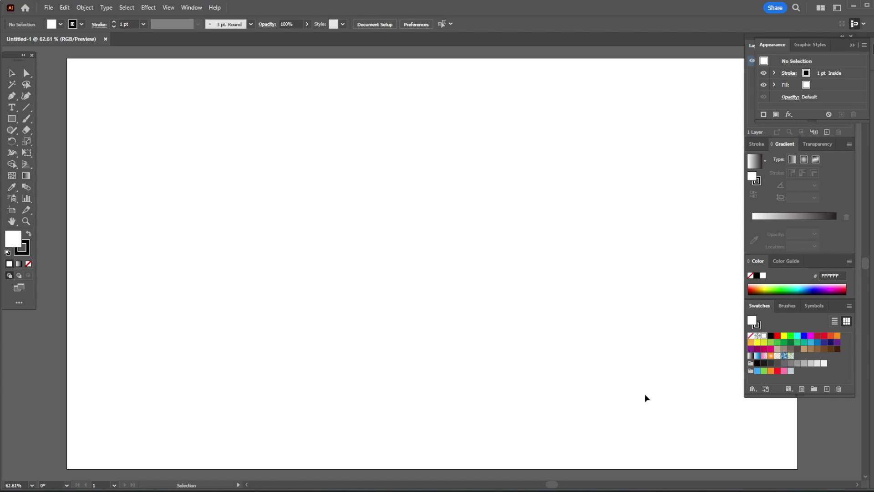
Draw a full-artboard 1920 × 1080 rectangle filled 1A1A1A with no stroke.
{"action": "left_click", "coordinate": [750, 48]}
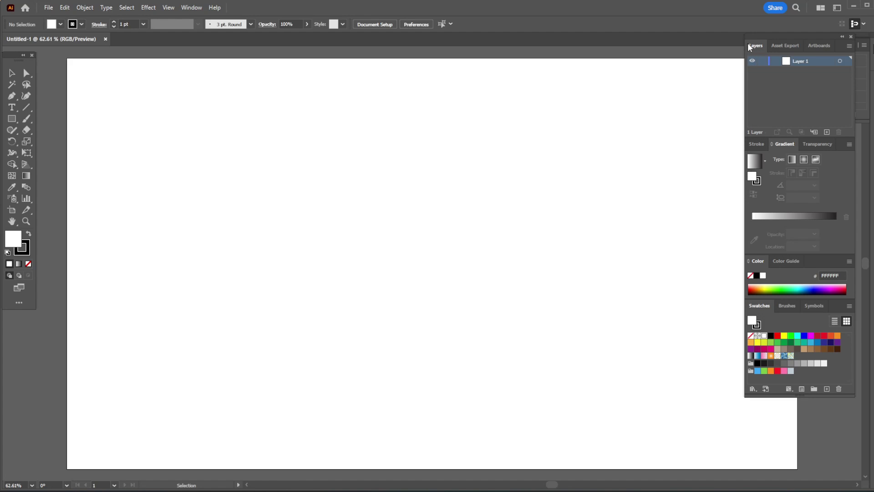
{"action": "left_click", "coordinate": [12, 121]}
{"action": "left_click_drag", "start_coordinate": [66, 58], "coordinate": [701, 397]}
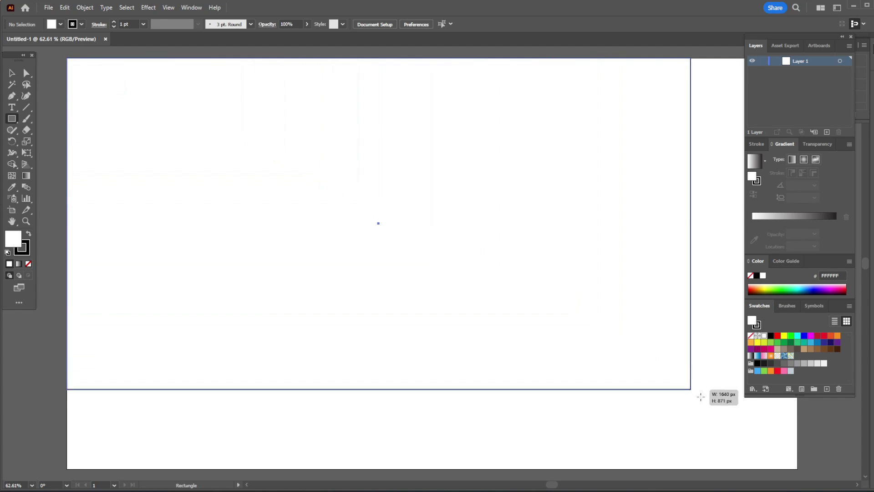
{"action": "left_click_drag", "start_coordinate": [701, 397], "coordinate": [783, 467]}
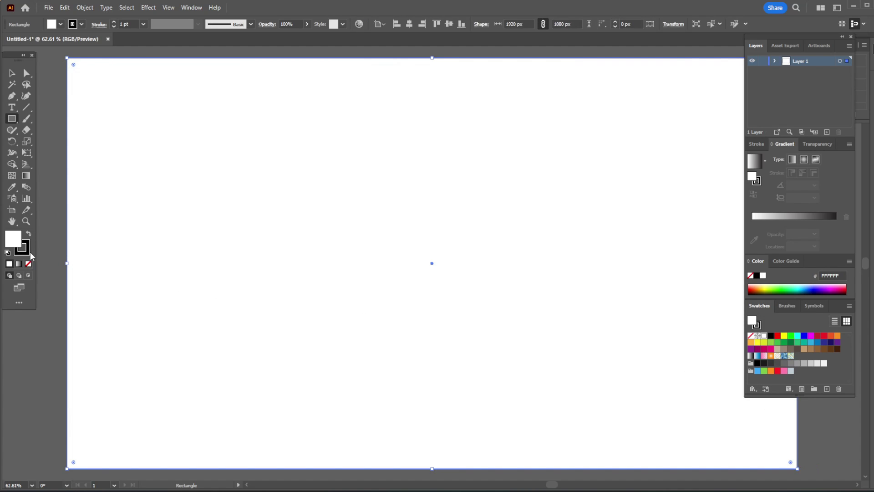
{"action": "left_click", "coordinate": [28, 264]}
{"action": "left_click", "coordinate": [28, 233]}
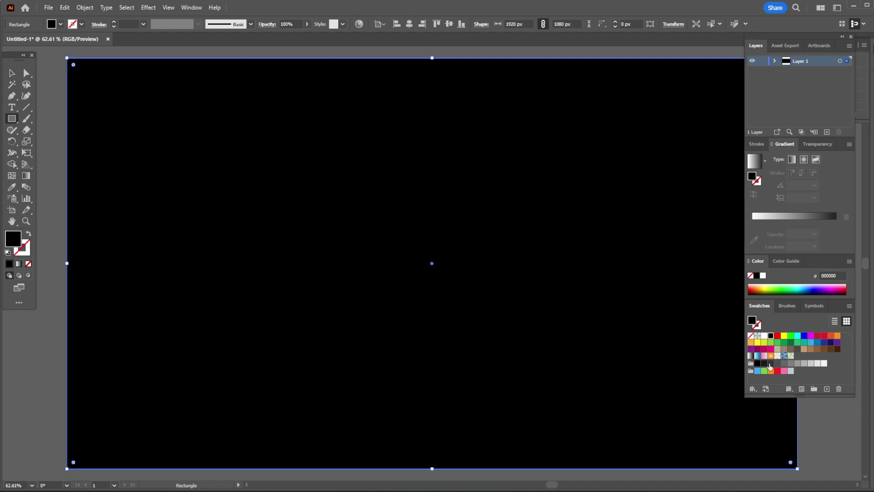
{"action": "left_click", "coordinate": [764, 363]}
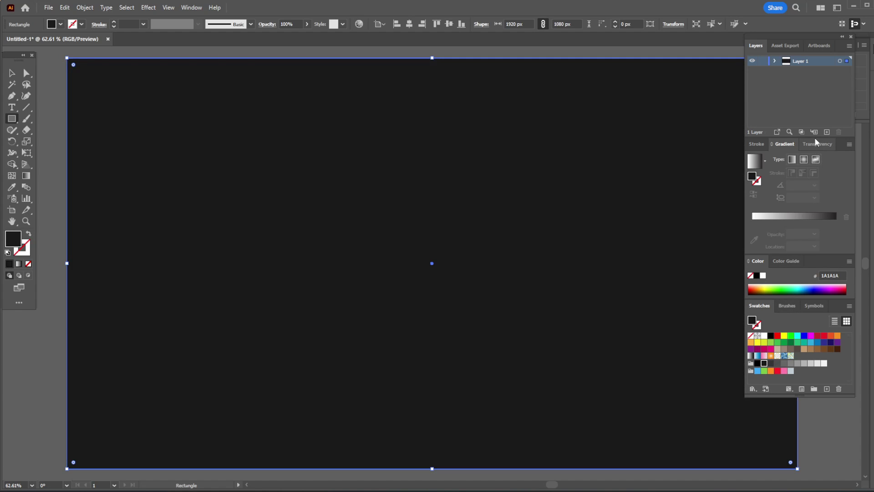
Add Layer 2, then lock and hide the background Layer 1.
{"action": "left_click", "coordinate": [827, 132]}
{"action": "left_click", "coordinate": [761, 72]}
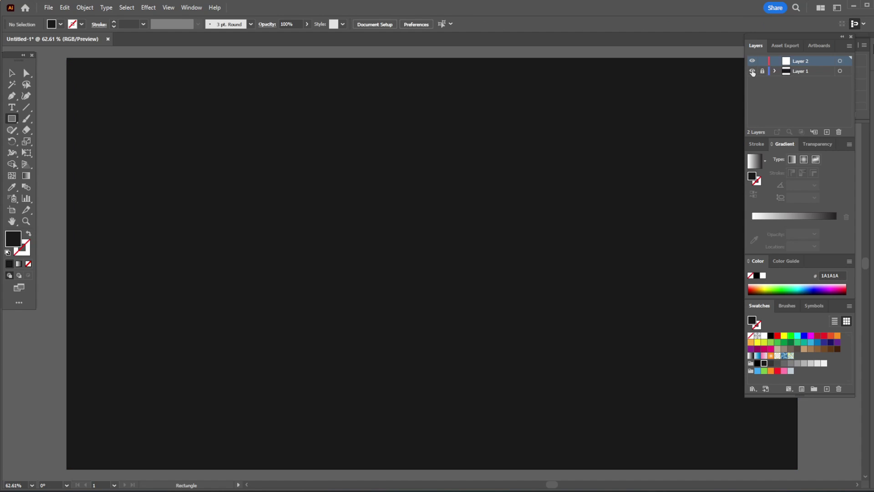
{"action": "left_click", "coordinate": [752, 72]}
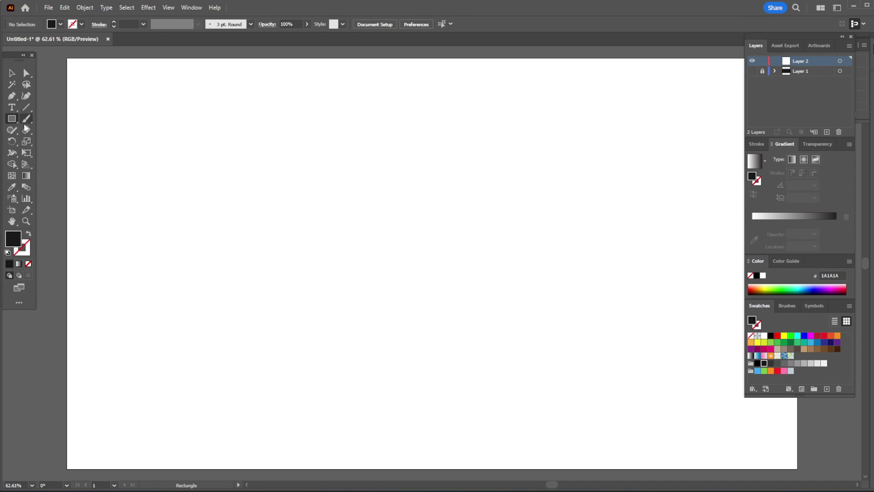
Create an exact 1000 × 1000 px circle with the Ellipse tool.
{"action": "left_click", "coordinate": [12, 119]}
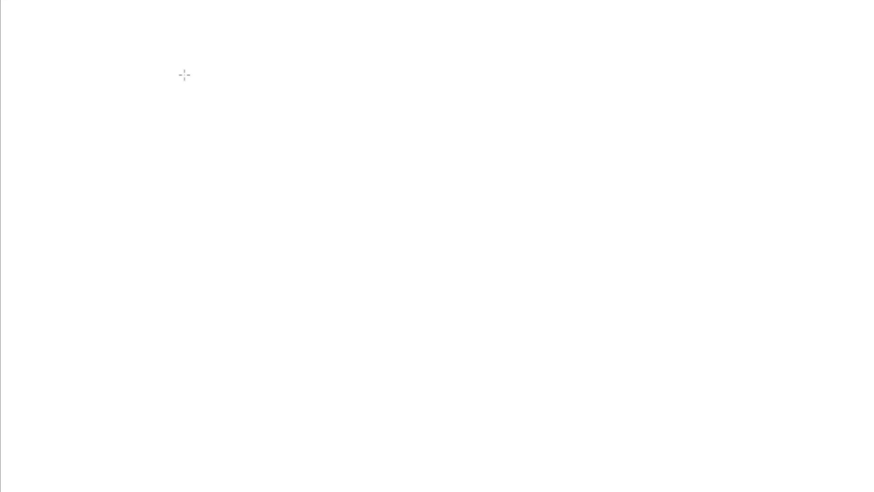
{"action": "left_click", "coordinate": [184, 75]}
{"action": "left_click", "coordinate": [515, 229]}
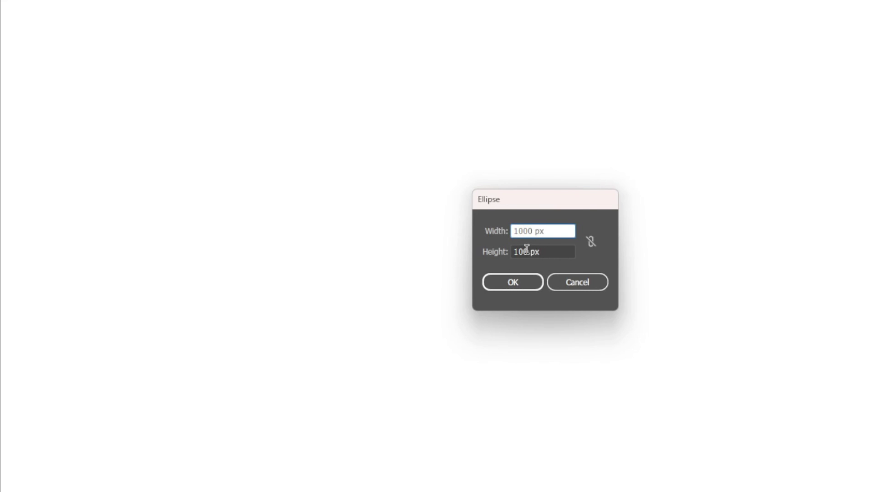
{"action": "left_click", "coordinate": [525, 251]}
{"action": "type", "text": "1000"}
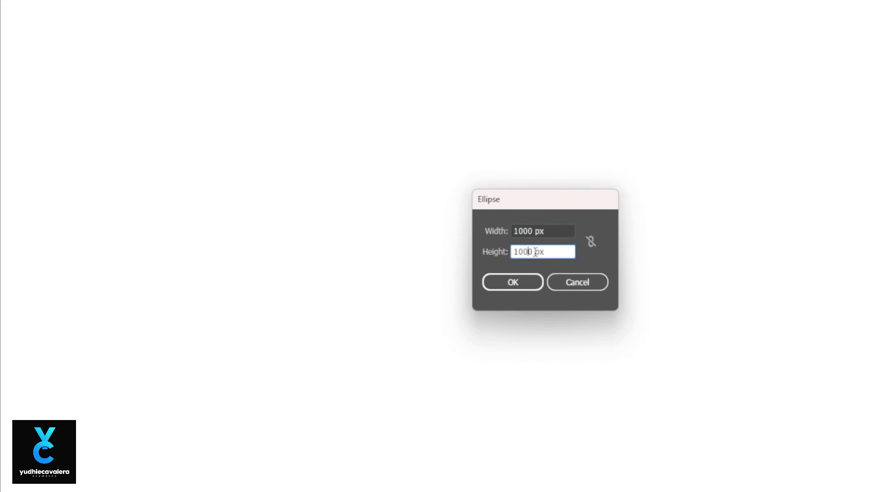
{"action": "left_click", "coordinate": [521, 283]}
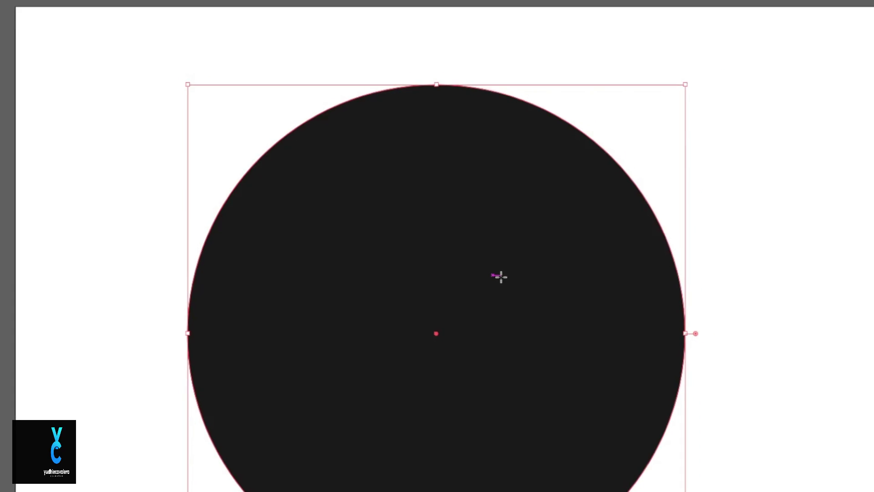
Centre the circle horizontally and vertically on the artboard.
{"action": "left_click", "coordinate": [409, 23]}
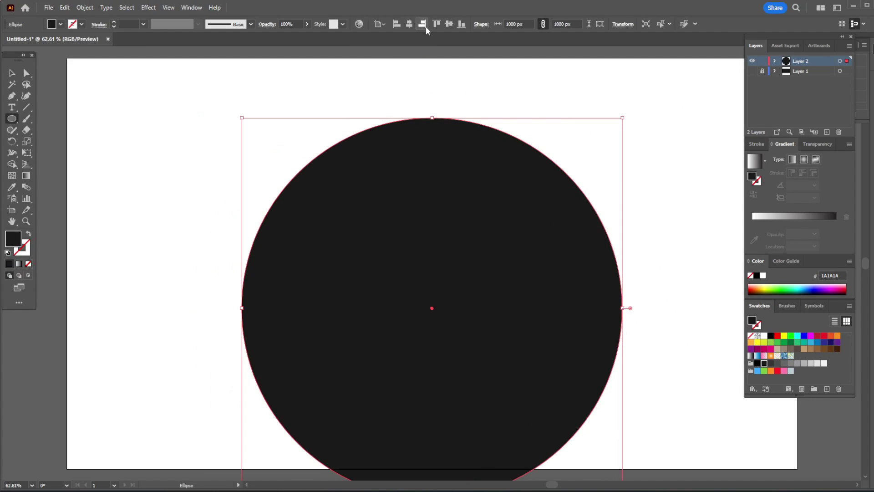
{"action": "left_click", "coordinate": [446, 30]}
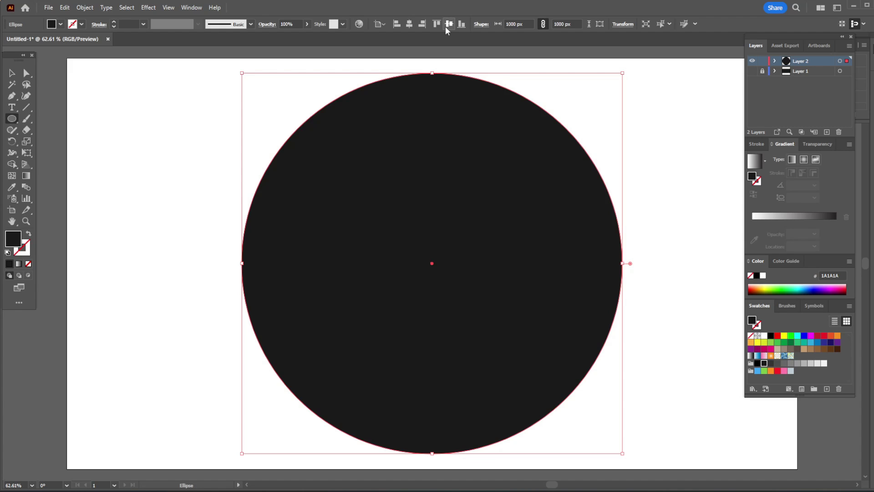
{"action": "left_click", "coordinate": [12, 74]}
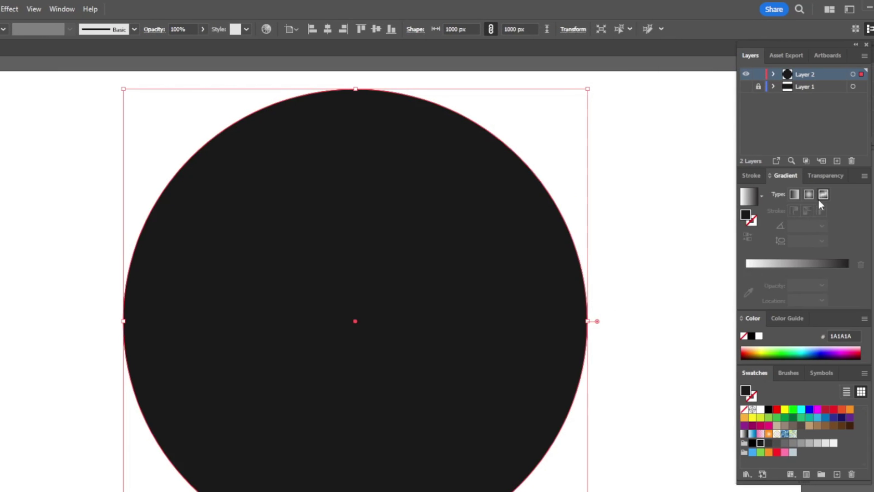
Apply a radial gradient and make its dark grey stop sit at 50% location.
{"action": "left_click", "coordinate": [791, 193]}
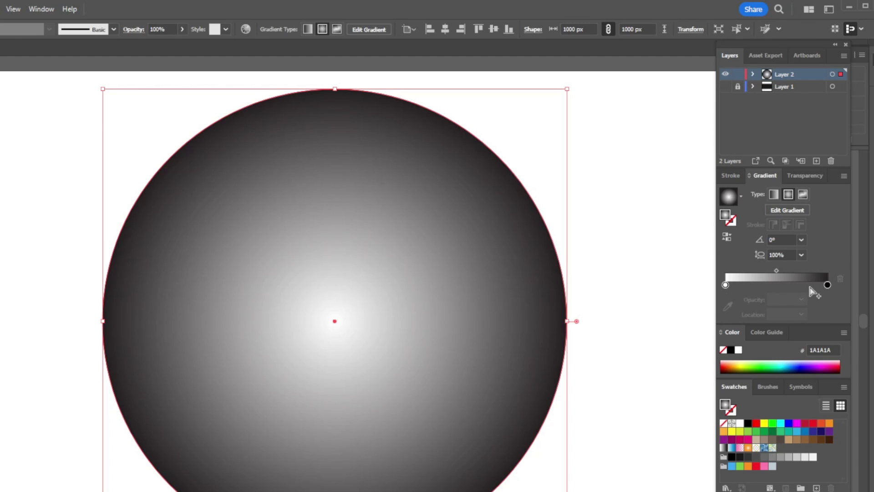
{"action": "left_click", "coordinate": [827, 285]}
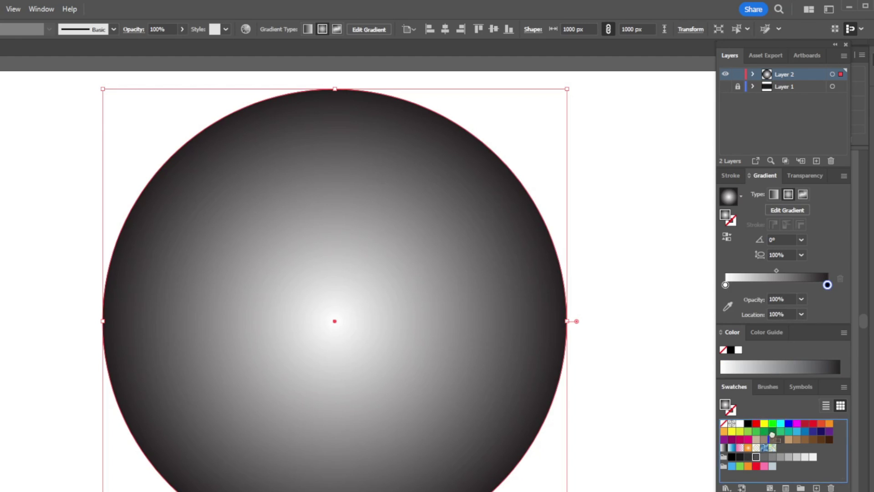
{"action": "left_click_drag", "start_coordinate": [754, 458], "coordinate": [820, 345]}
{"action": "left_click_drag", "start_coordinate": [829, 285], "coordinate": [830, 287]}
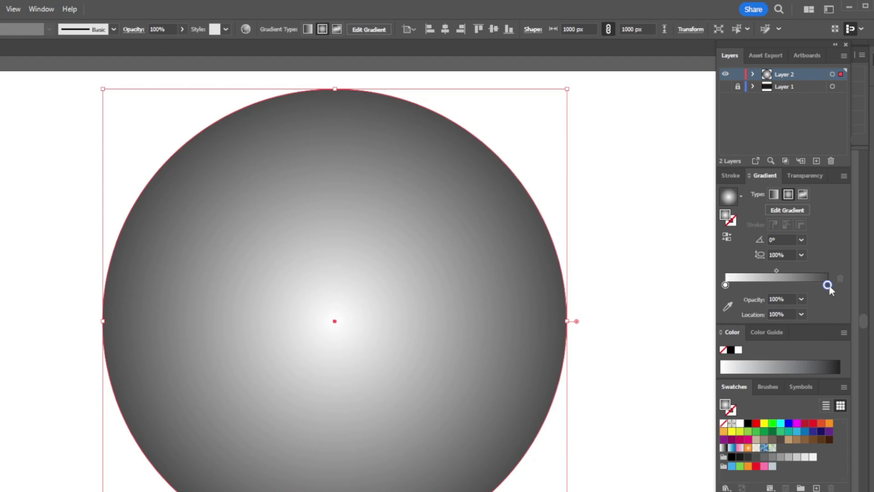
{"action": "left_click", "coordinate": [803, 315]}
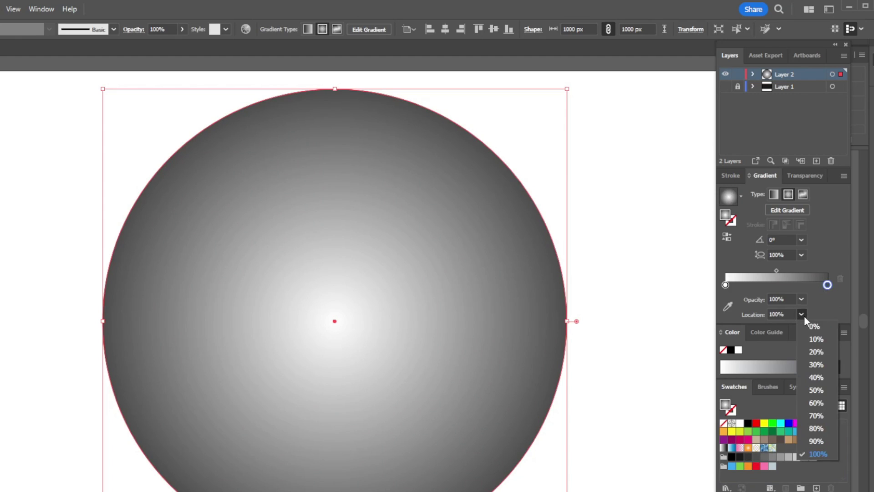
{"action": "left_click", "coordinate": [815, 390]}
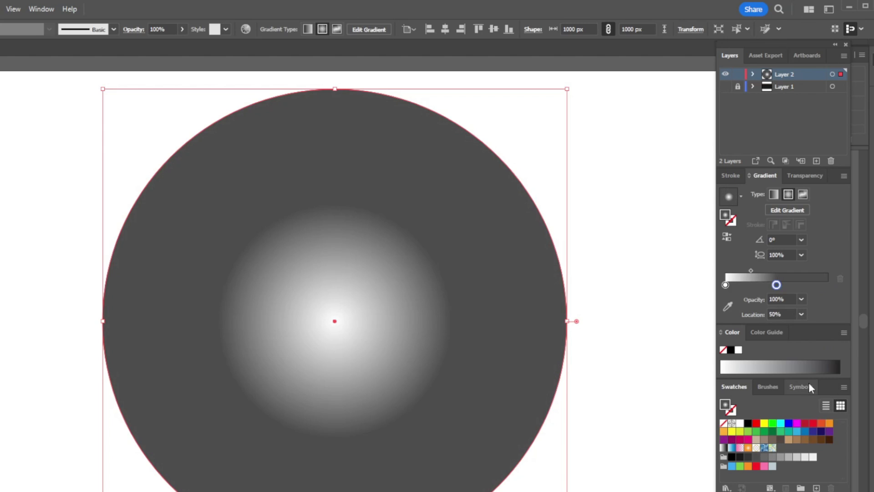
Add a white gradient stop at the outer end and shift the midpoint slightly outward.
{"action": "left_click", "coordinate": [828, 285]}
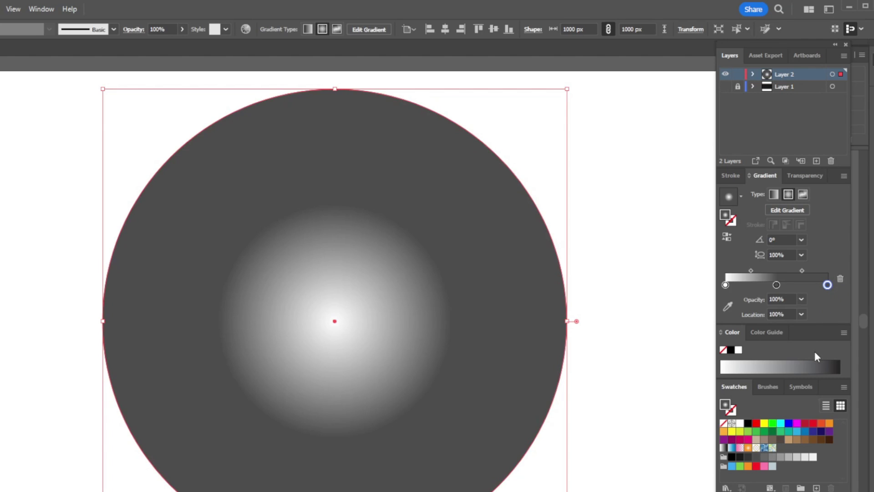
{"action": "left_click_drag", "start_coordinate": [815, 457], "coordinate": [828, 285]}
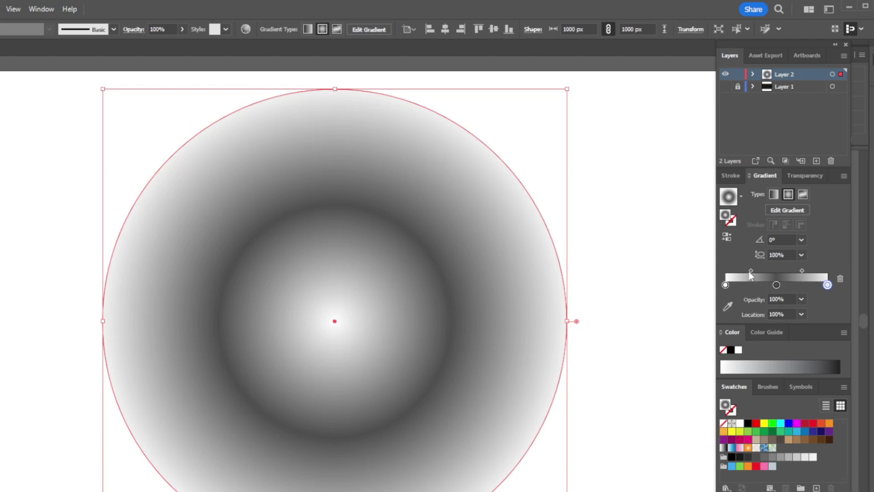
{"action": "left_click_drag", "start_coordinate": [750, 271], "coordinate": [798, 271]}
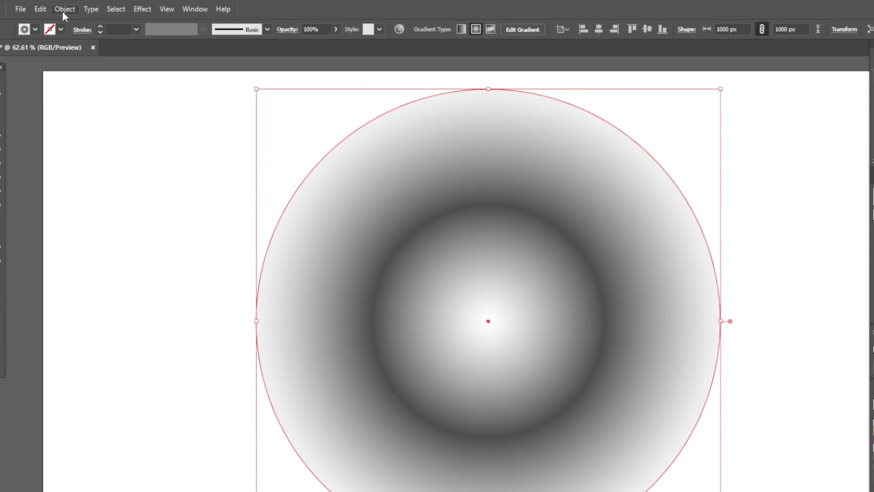
Apply a Color Halftone effect with Max. Radius 5 and screen angles of 45.
{"action": "left_click", "coordinate": [146, 10]}
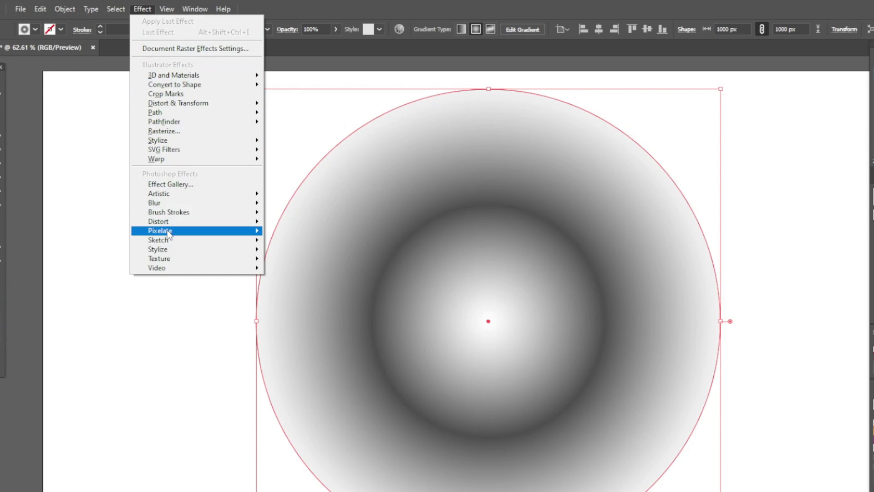
{"action": "mouse_move", "coordinate": [161, 230]}
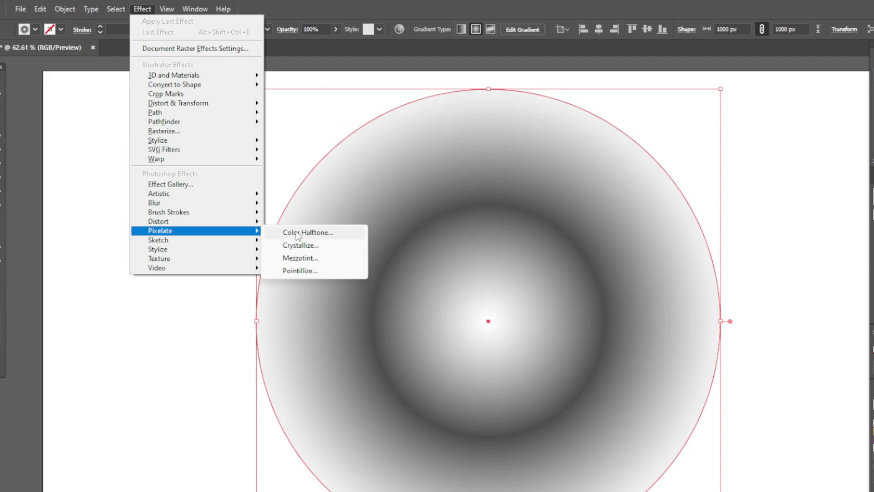
{"action": "left_click", "coordinate": [299, 233]}
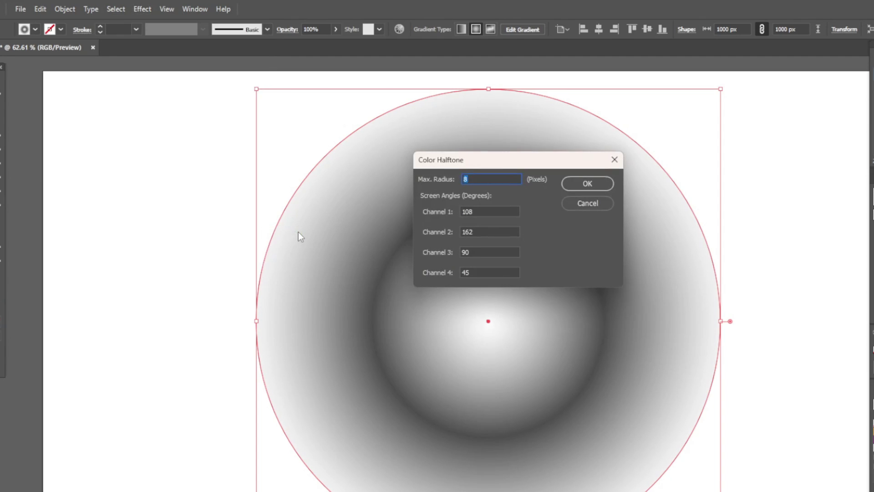
{"action": "type", "text": "50"}
{"action": "double_click", "coordinate": [468, 213]}
{"action": "type", "text": "45"}
{"action": "double_click", "coordinate": [469, 232]}
{"action": "double_click", "coordinate": [467, 251]}
{"action": "type", "text": "45"}
{"action": "double_click", "coordinate": [464, 272]}
{"action": "left_click", "coordinate": [566, 183]}
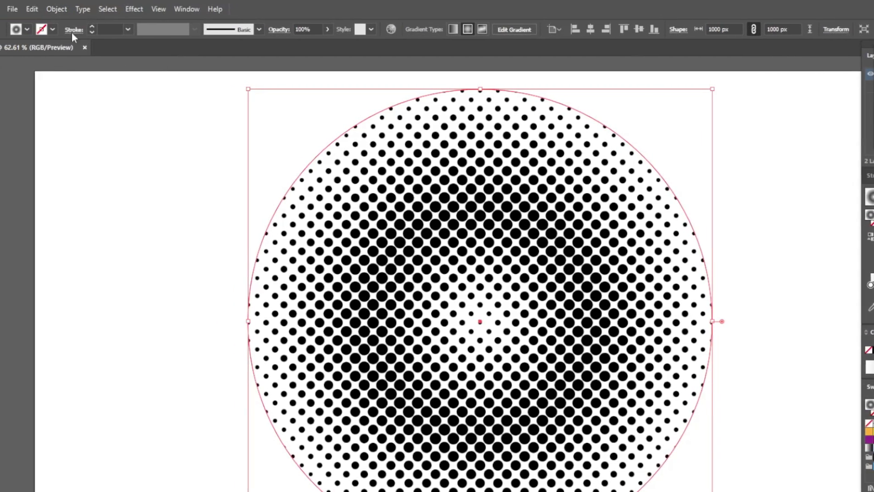
Rasterize the halftone circle as RGB at High (300 ppi) with a white background.
{"action": "left_click", "coordinate": [82, 9]}
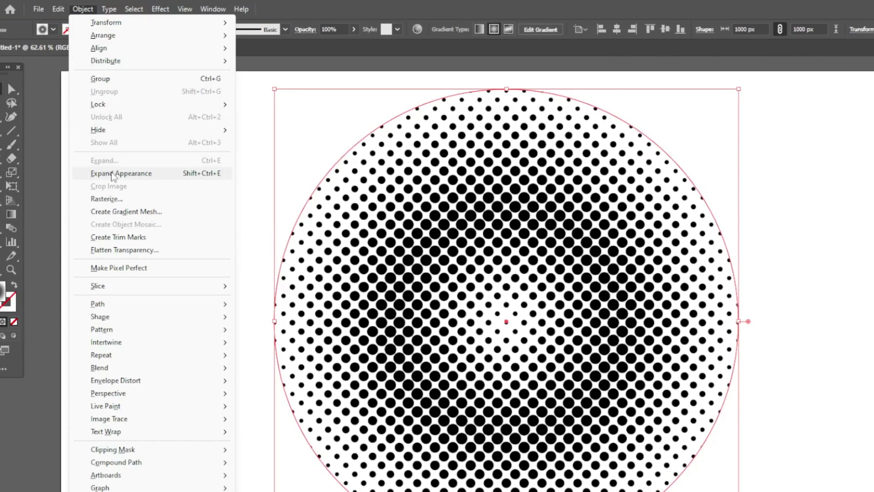
{"action": "left_click", "coordinate": [112, 198]}
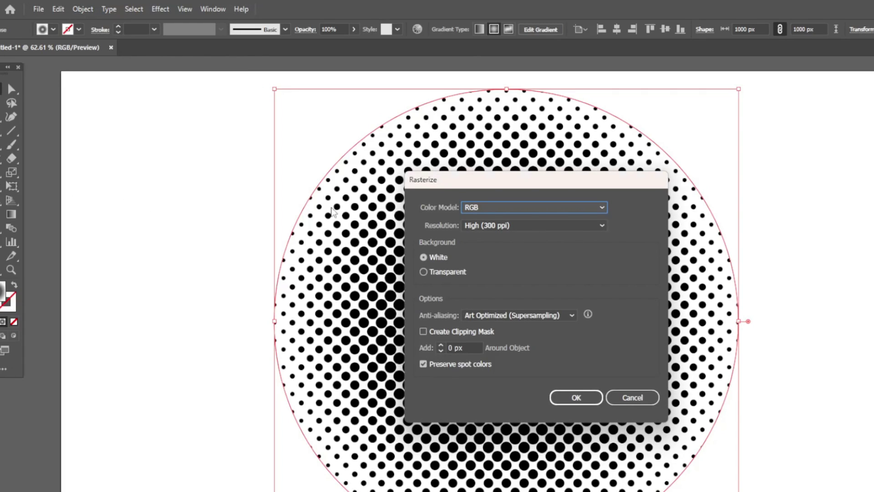
{"action": "left_click", "coordinate": [574, 397]}
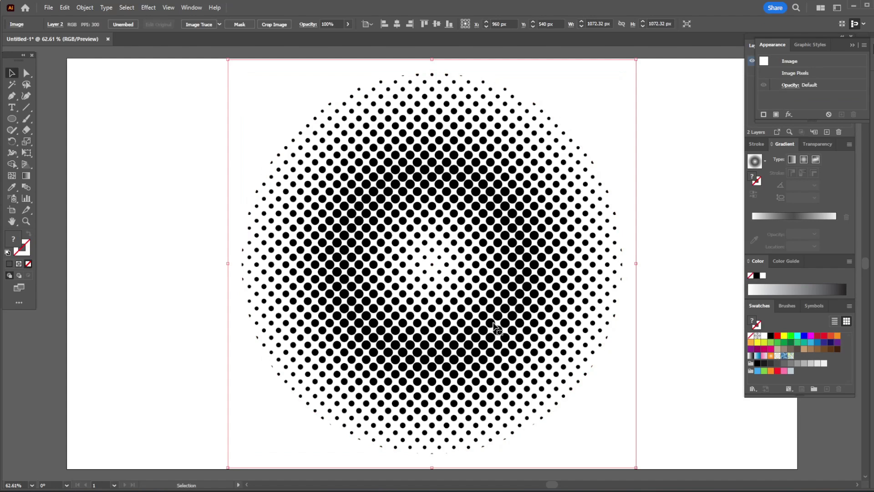
Run Image Trace Make and Expand on the rasterized image, accepting the large-image warning.
{"action": "left_click", "coordinate": [78, 10]}
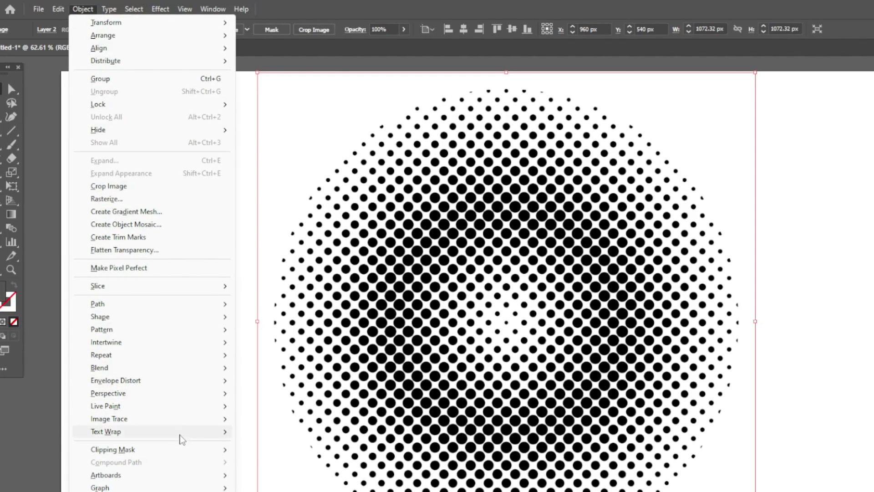
{"action": "mouse_move", "coordinate": [109, 419]}
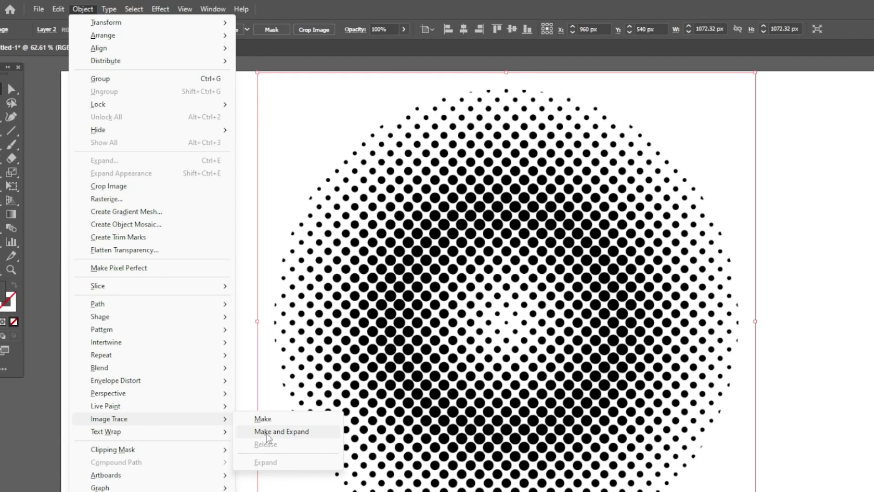
{"action": "left_click", "coordinate": [268, 431]}
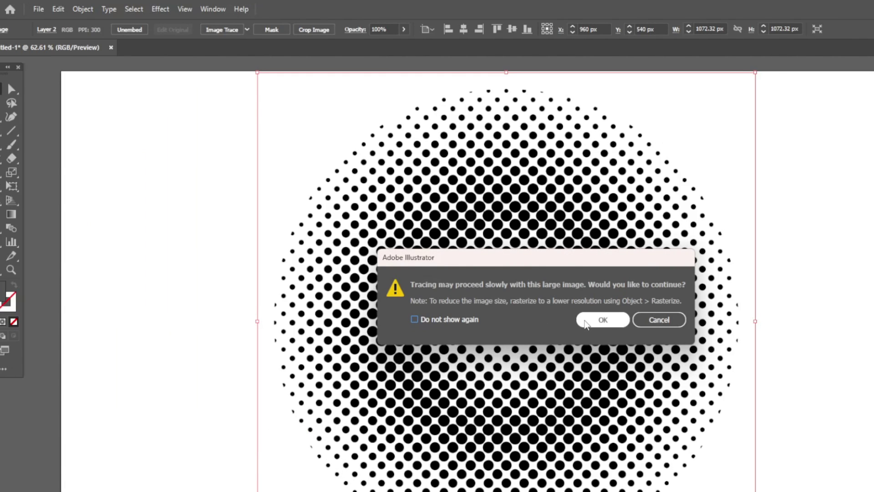
{"action": "left_click", "coordinate": [586, 321]}
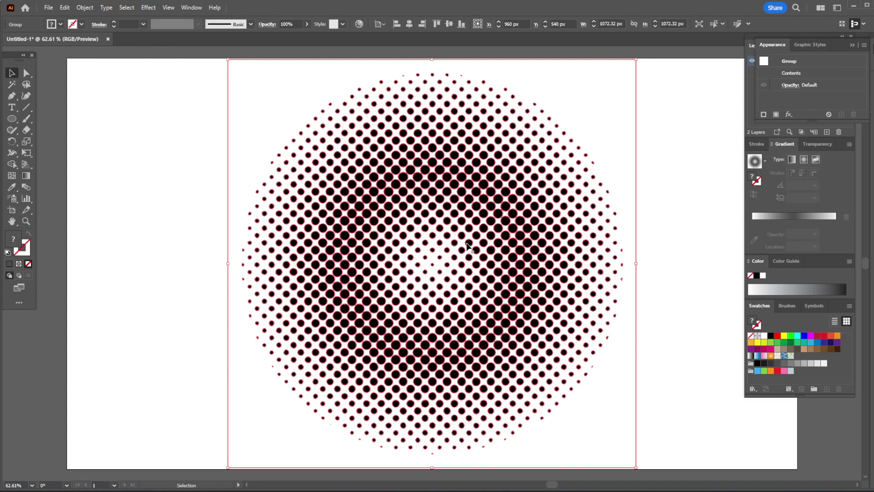
Delete the traced white background using the Magic Wand, then select the black dot group.
{"action": "left_click", "coordinate": [10, 93]}
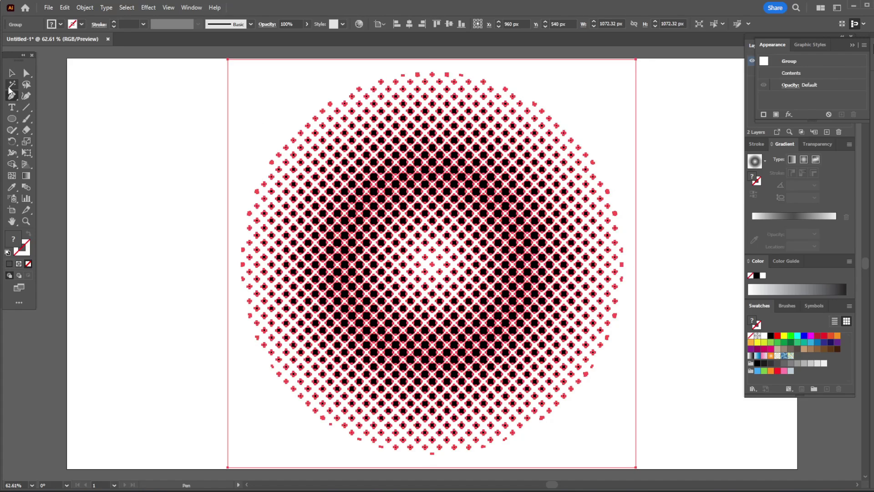
{"action": "left_click", "coordinate": [11, 86]}
{"action": "left_click", "coordinate": [244, 107]}
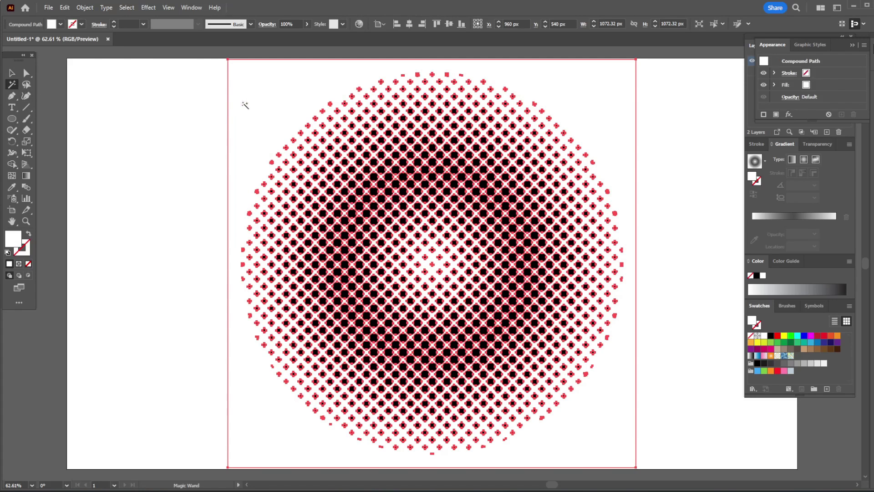
{"action": "key", "text": "Delete"}
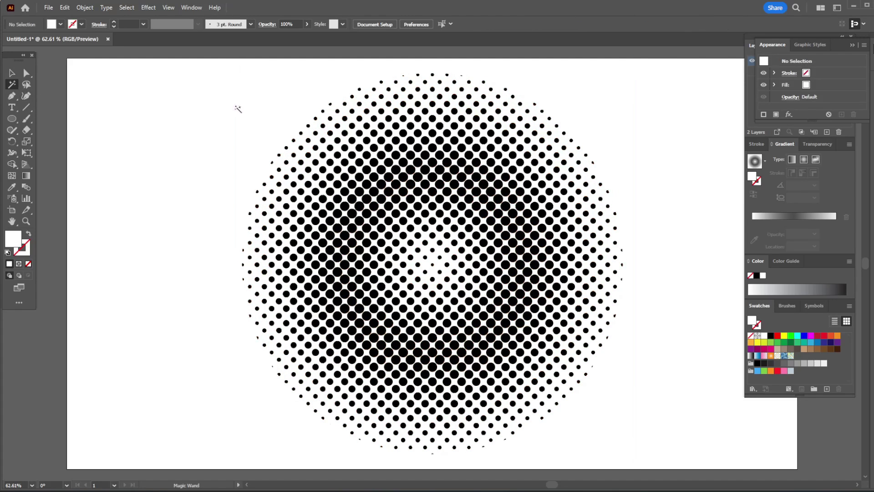
{"action": "left_click", "coordinate": [12, 73]}
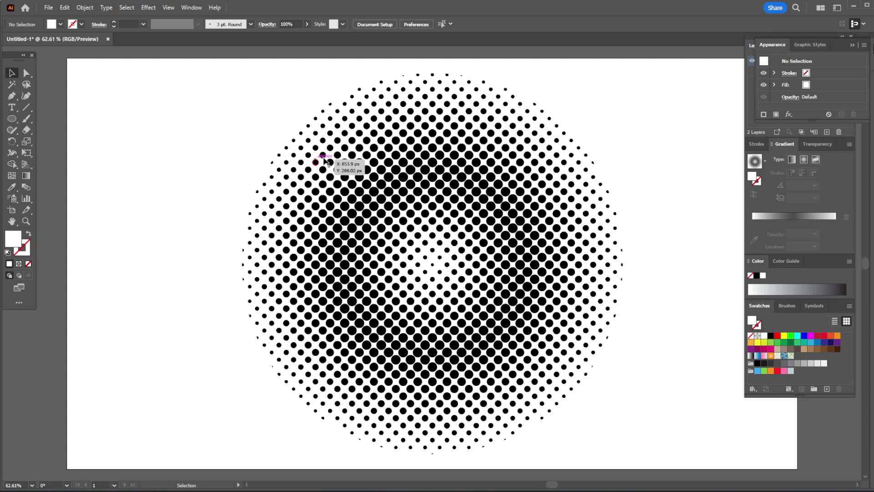
{"action": "left_click", "coordinate": [325, 162]}
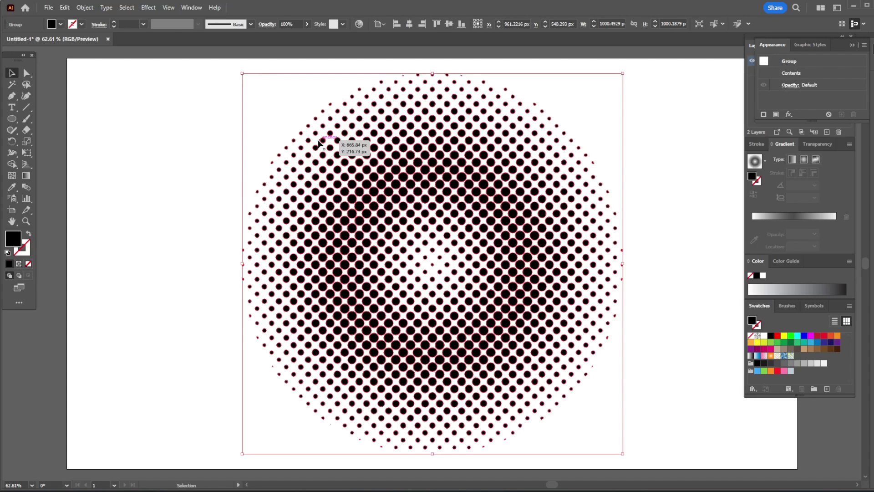
Move the halftone circle left and duplicate it twice to the right.
{"action": "key", "text": "ctrl+minus"}
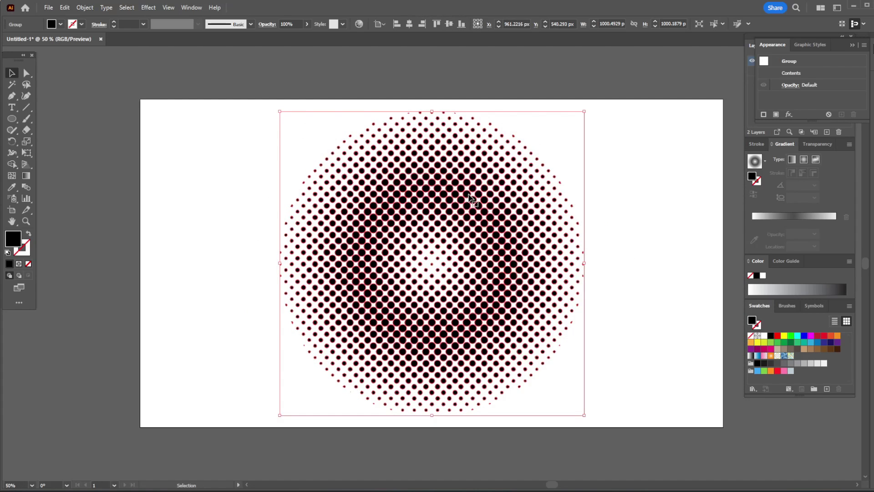
{"action": "left_click_drag", "start_coordinate": [469, 196], "coordinate": [330, 205]}
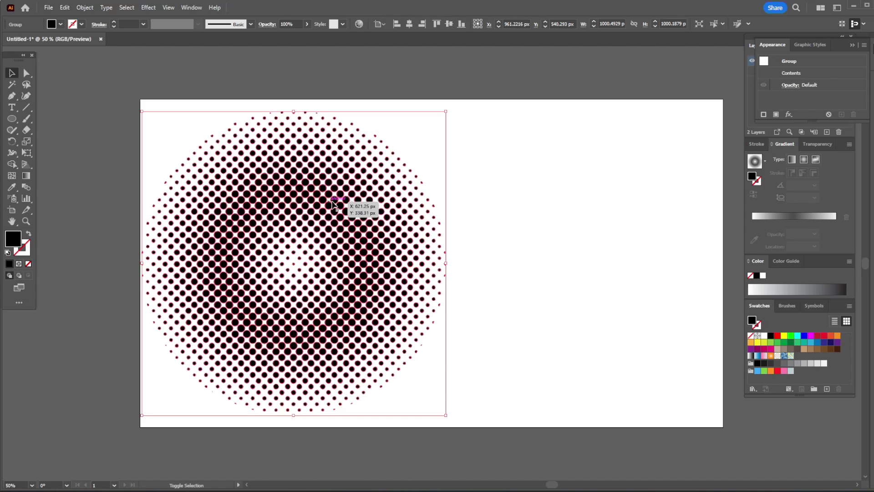
{"action": "left_click_drag", "start_coordinate": [229, 229], "coordinate": [448, 233]}
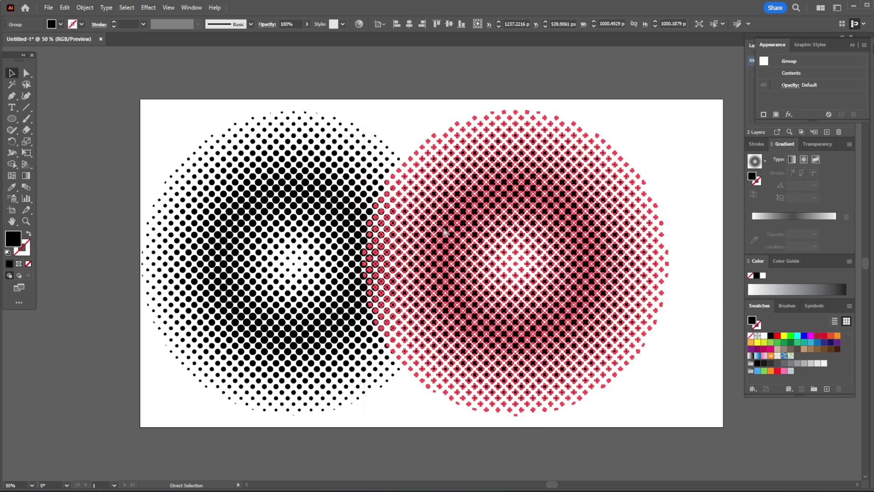
{"action": "key", "text": "ctrl+d"}
Scale all three circles together to fit the artboard width, then deselect.
{"action": "scroll", "coordinate": [445, 232], "scroll_direction": "right", "scroll_amount": 3}
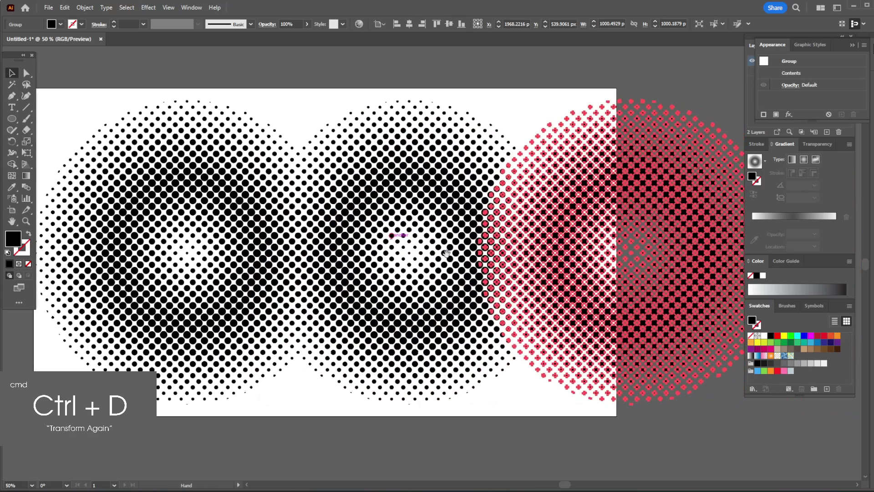
{"action": "key", "text": "ctrl+a"}
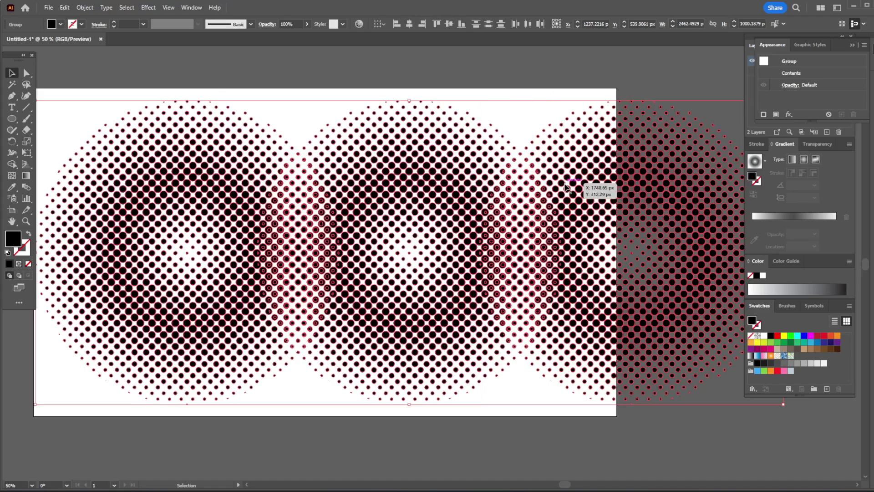
{"action": "key", "text": "Tab"}
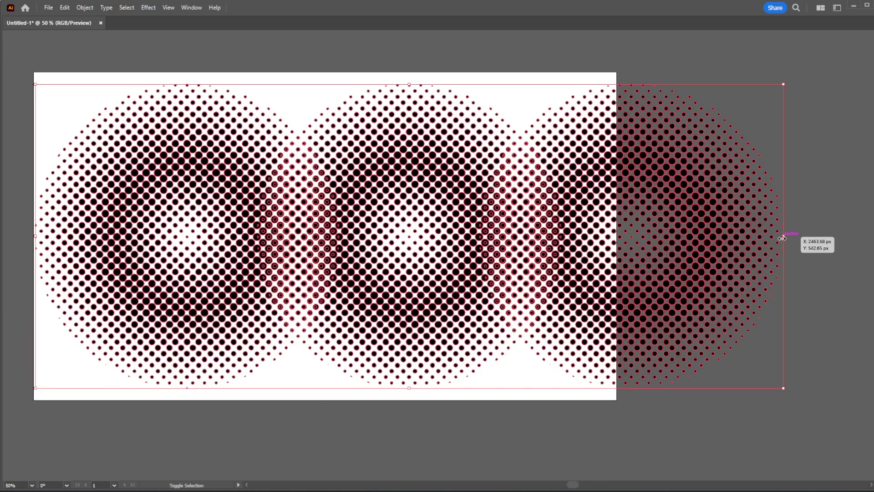
{"action": "left_click_drag", "start_coordinate": [783, 237], "coordinate": [618, 225]}
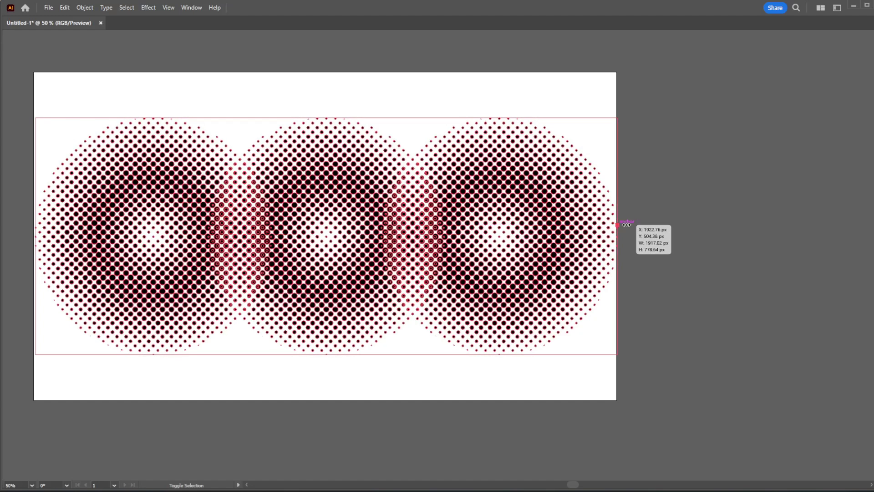
{"action": "left_click", "coordinate": [719, 214]}
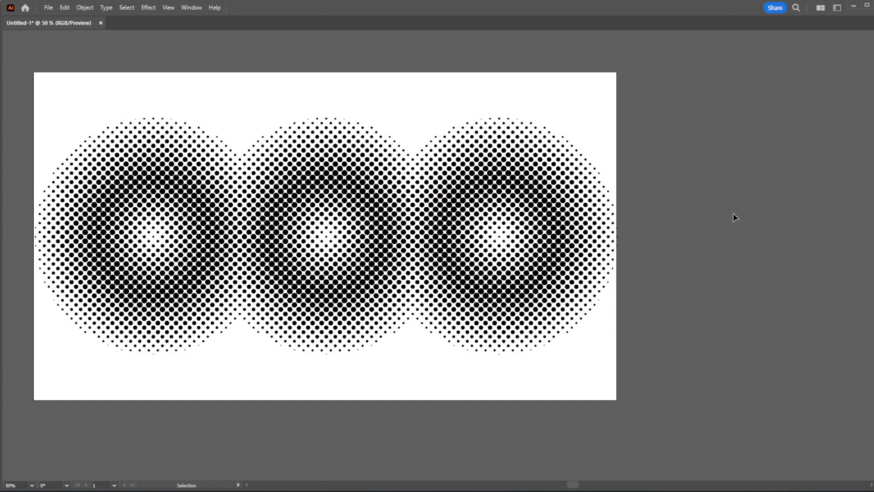
{"action": "key", "text": "ctrl+0"}
Draw a small 45 px black square at the artboard's top-left.
{"action": "key", "text": "ctrl+minus"}
{"action": "key", "text": "v"}
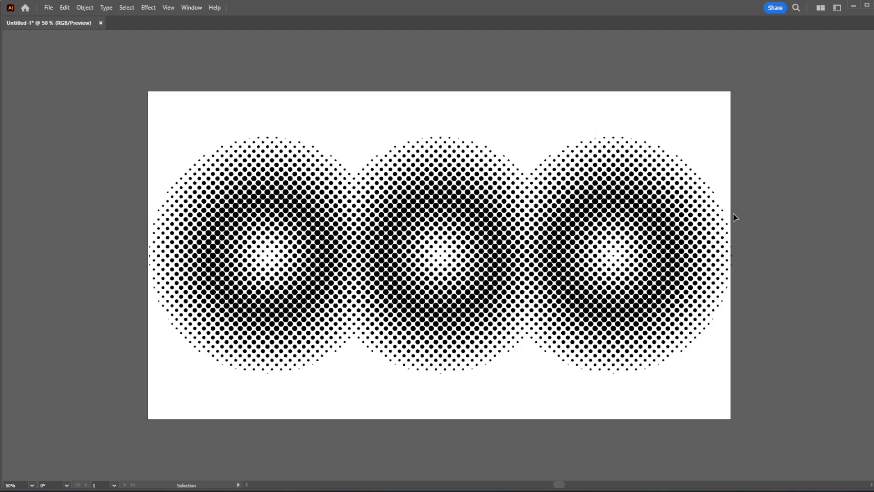
{"action": "key", "text": "Tab"}
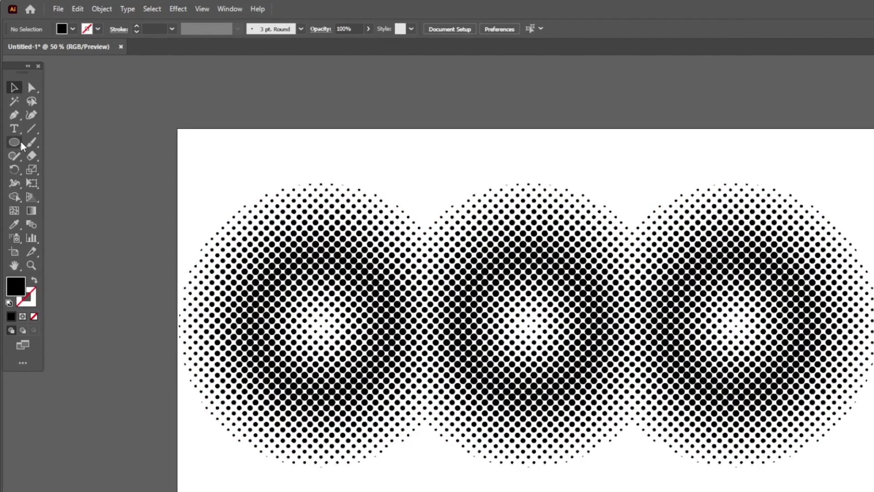
{"action": "left_click_drag", "start_coordinate": [14, 144], "coordinate": [45, 143]}
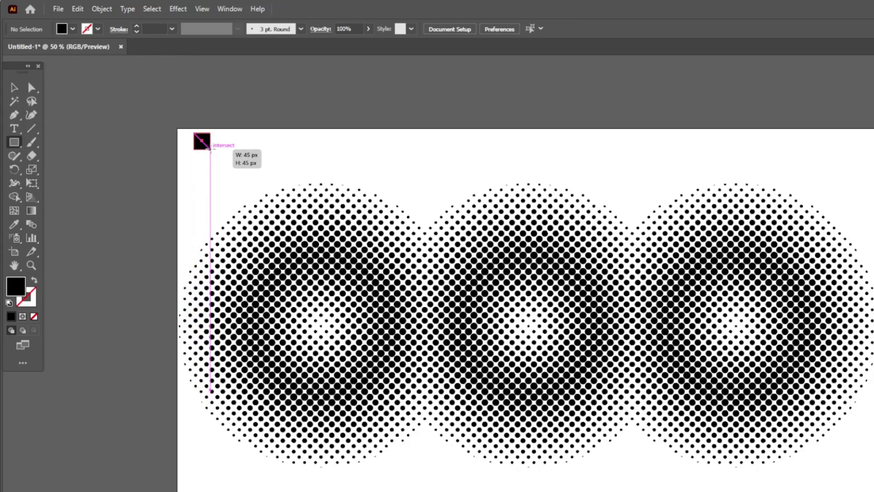
{"action": "left_click_drag", "start_coordinate": [194, 141], "coordinate": [213, 150]}
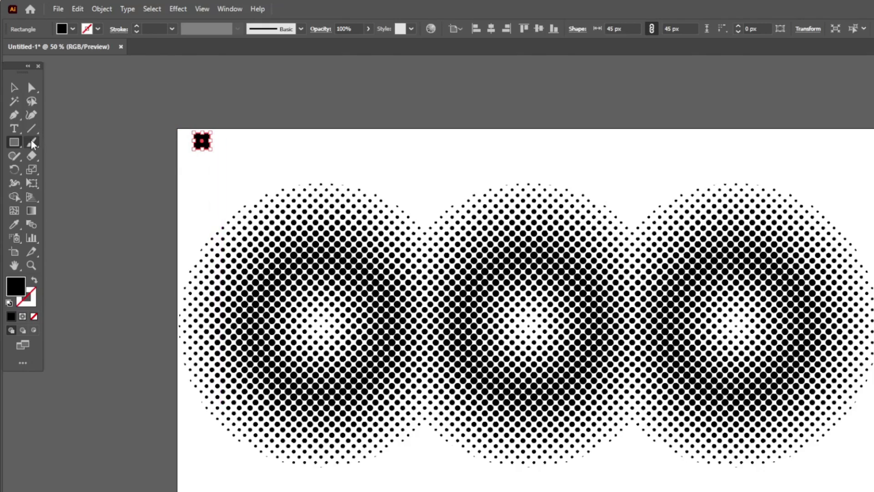
Add a black star beside the square and another 45 px square right of the star.
{"action": "left_click_drag", "start_coordinate": [16, 144], "coordinate": [53, 195]}
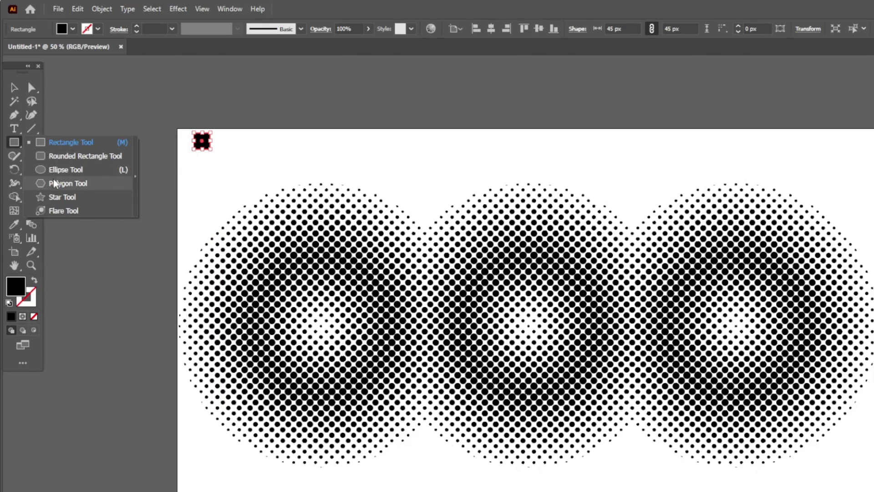
{"action": "mouse_move", "coordinate": [229, 137]}
{"action": "left_mouse_down"}
{"action": "mouse_move", "coordinate": [235, 152]}
{"action": "mouse_move", "coordinate": [232, 142]}
{"action": "left_mouse_up"}
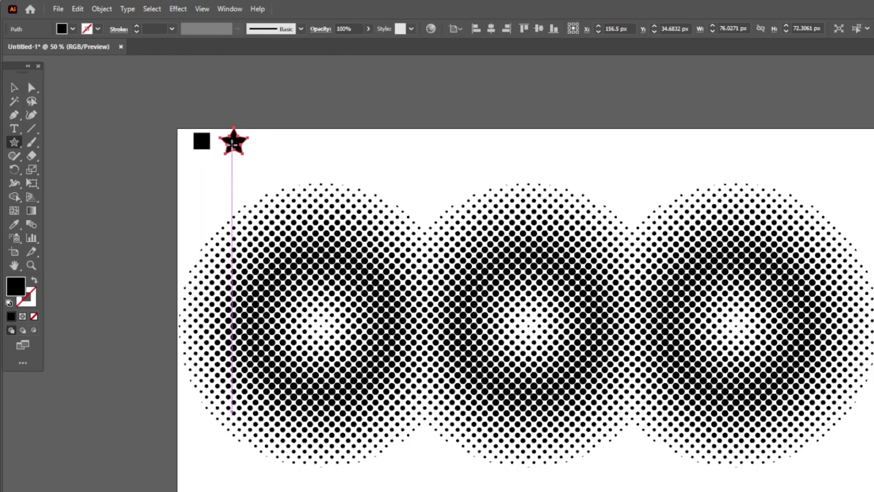
{"action": "right_click", "coordinate": [14, 142]}
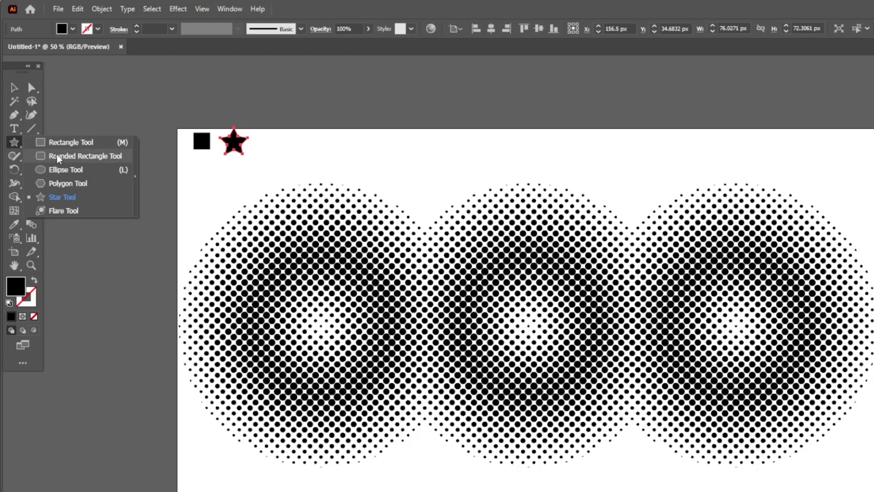
{"action": "left_click", "coordinate": [77, 142]}
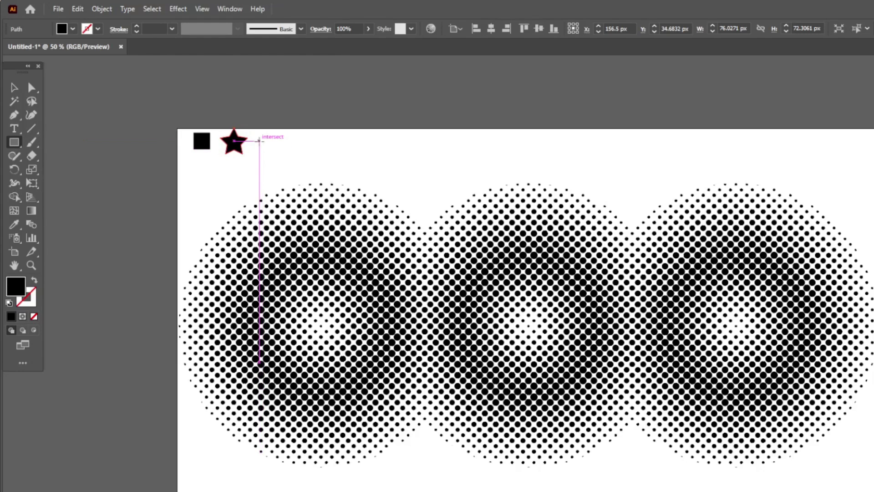
{"action": "left_click_drag", "start_coordinate": [259, 132], "coordinate": [278, 150]}
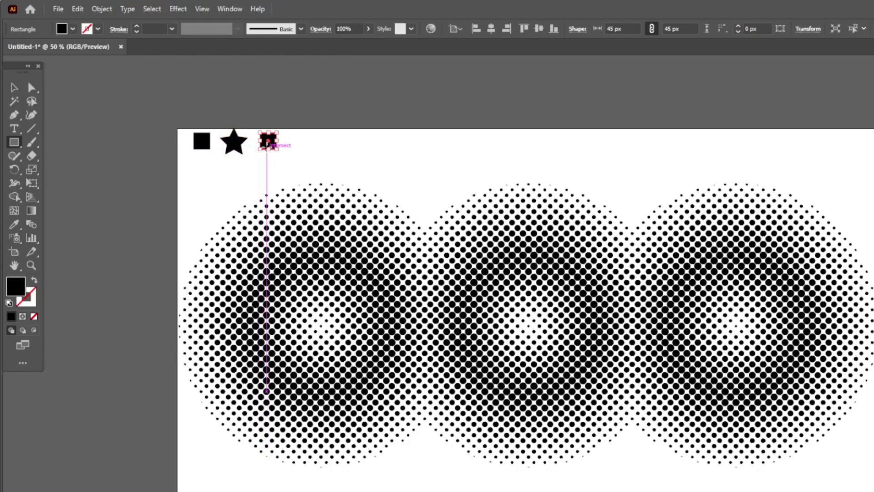
Bloat the third small square 80% into a club shape, then select the first square.
{"action": "left_click", "coordinate": [177, 9]}
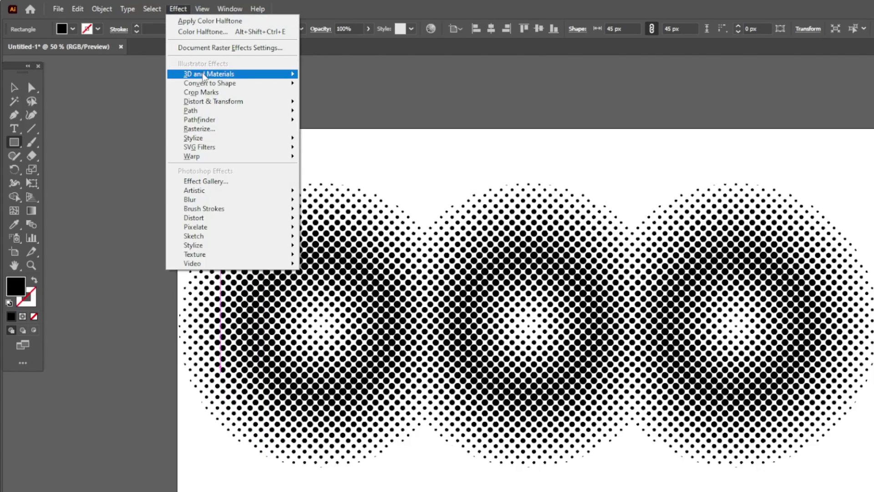
{"action": "mouse_move", "coordinate": [213, 101]}
{"action": "left_click", "coordinate": [359, 114]}
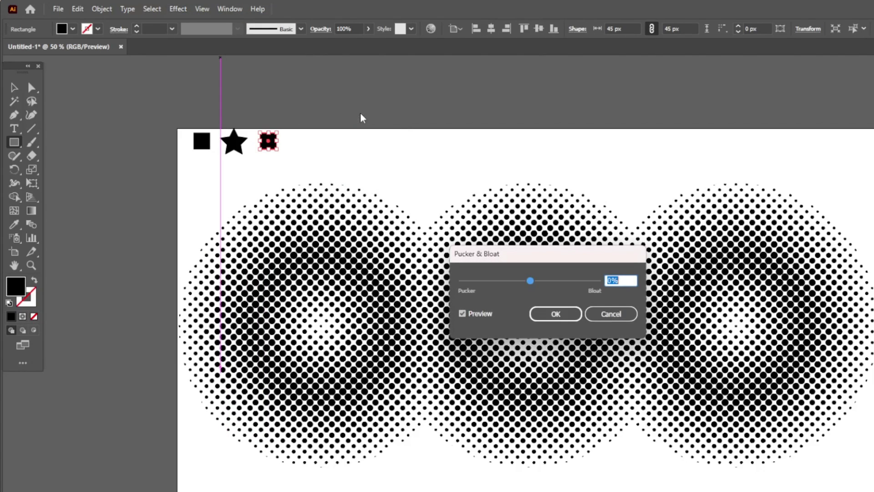
{"action": "left_click_drag", "start_coordinate": [530, 281], "coordinate": [559, 280]}
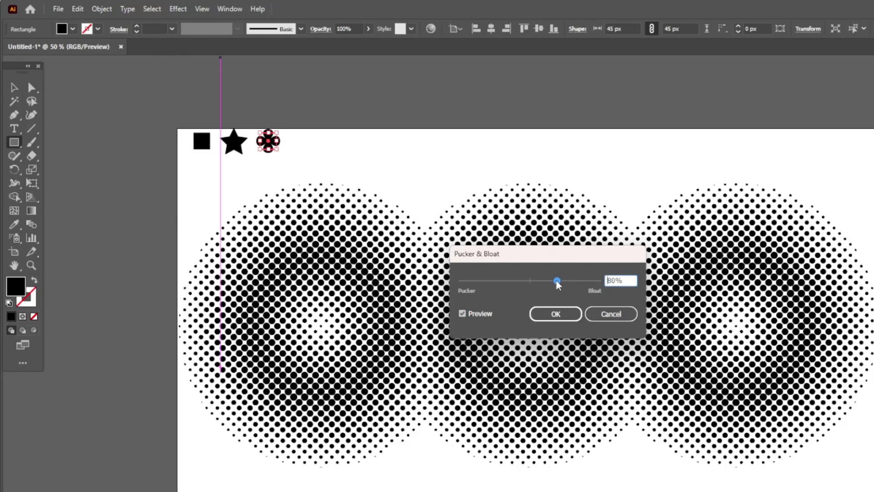
{"action": "left_click", "coordinate": [556, 313]}
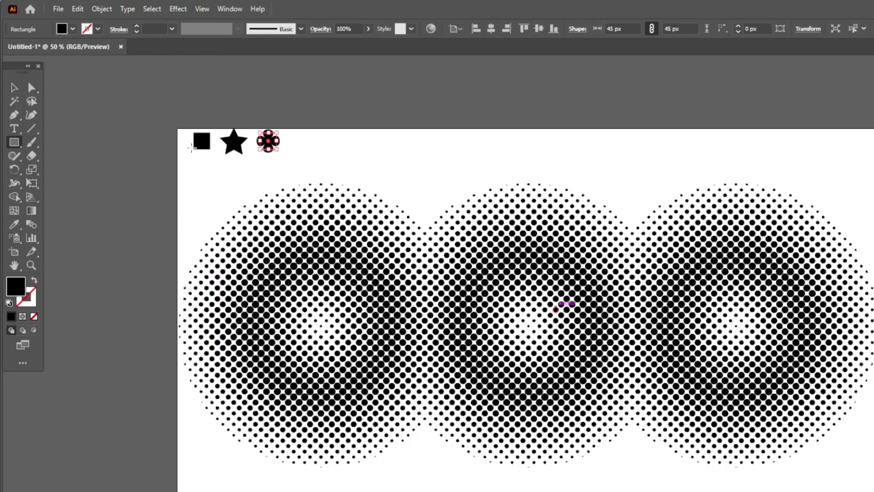
{"action": "key", "text": "v"}
{"action": "left_click_drag", "start_coordinate": [203, 142], "coordinate": [204, 144]}
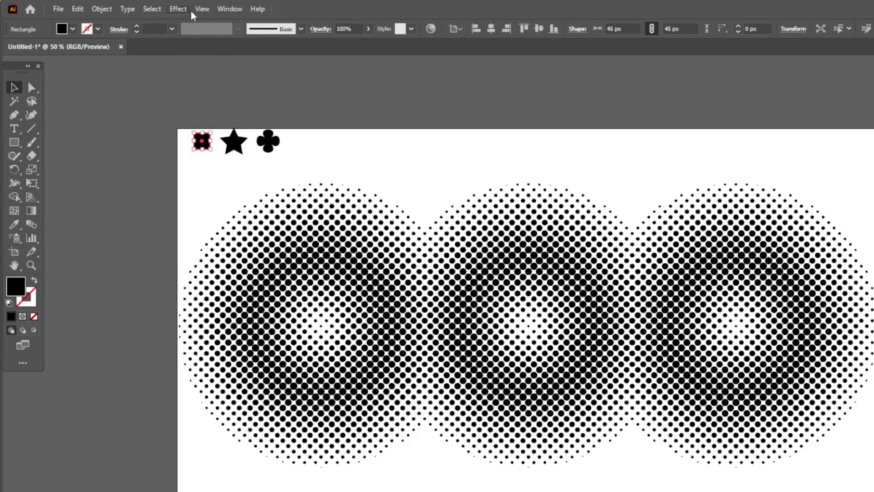
Pucker the first square by about -40% into a four-pointed star.
{"action": "left_click", "coordinate": [179, 9]}
{"action": "left_click", "coordinate": [185, 32]}
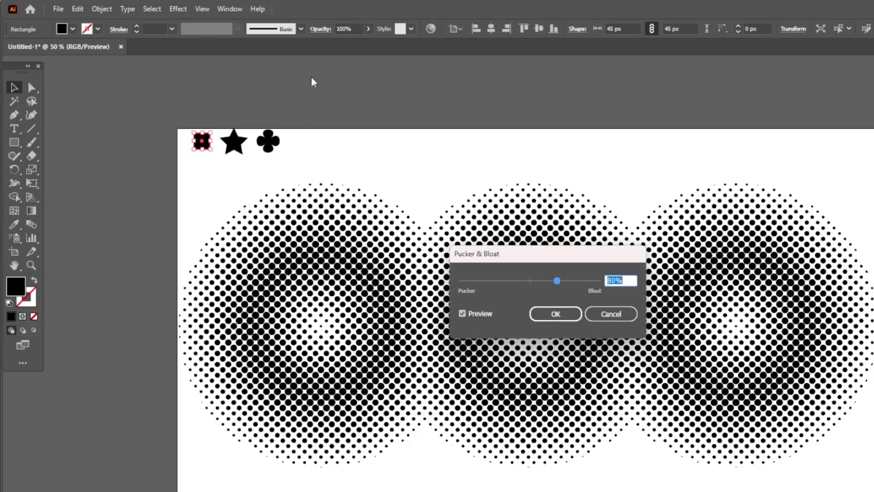
{"action": "left_click_drag", "start_coordinate": [508, 281], "coordinate": [519, 280]}
{"action": "left_click", "coordinate": [560, 317]}
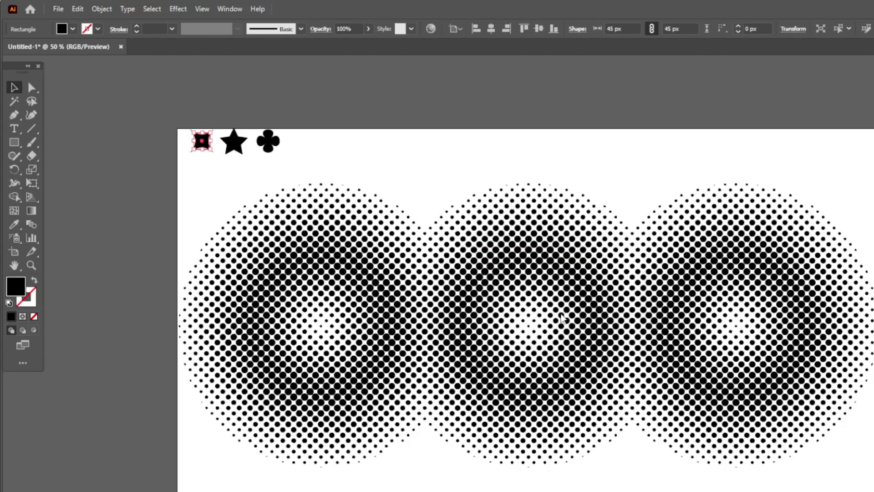
Select the star, club and third shape and expand their appearance into plain paths.
{"action": "left_click", "coordinate": [391, 150]}
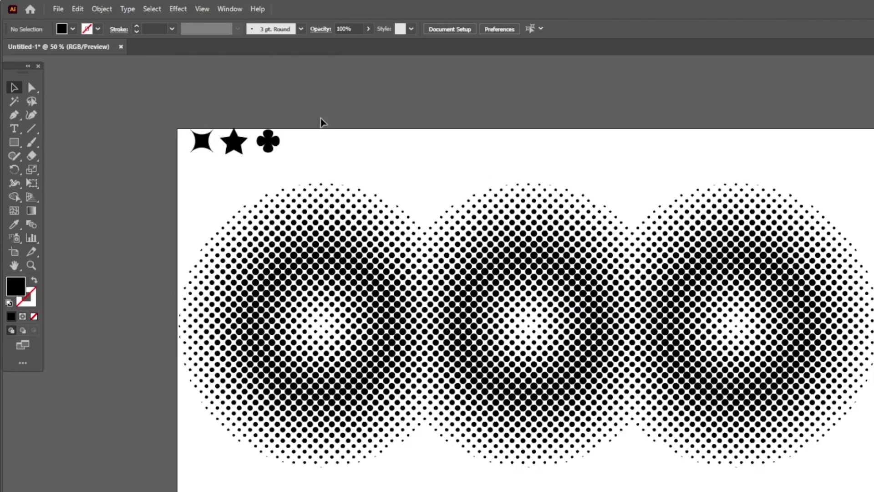
{"action": "left_click", "coordinate": [203, 142]}
{"action": "left_click_drag", "start_coordinate": [182, 160], "coordinate": [300, 130]}
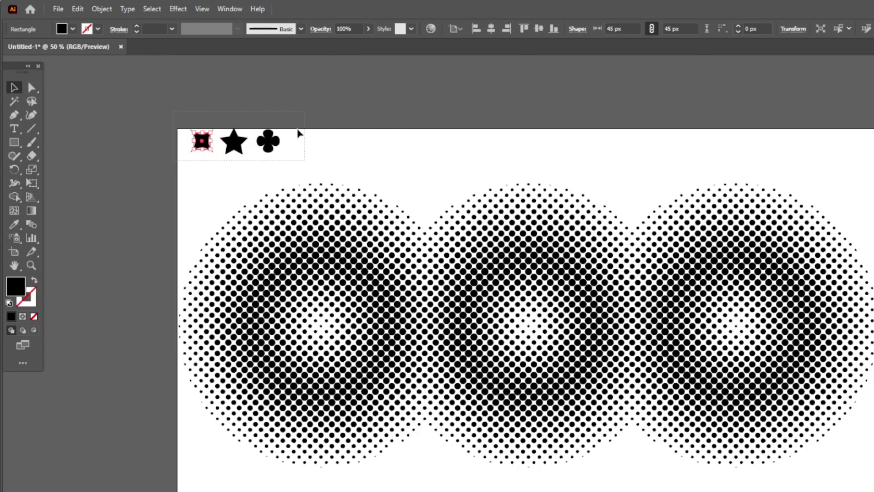
{"action": "left_click", "coordinate": [100, 11]}
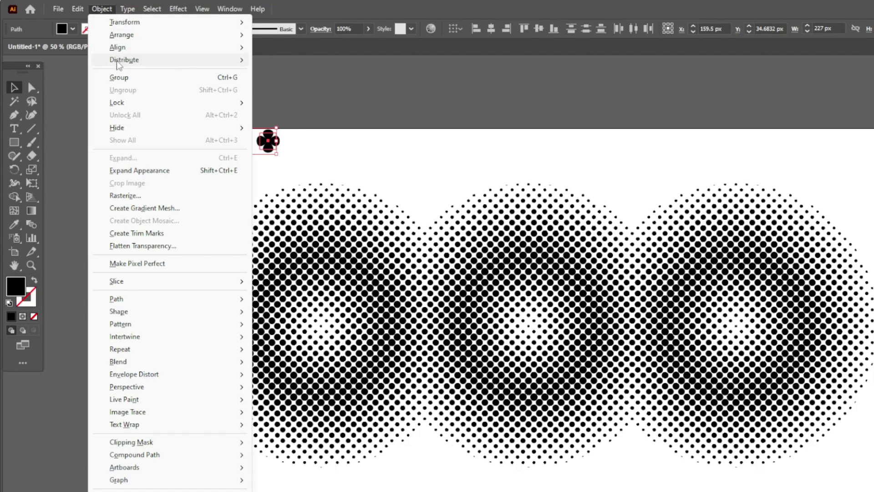
{"action": "left_click", "coordinate": [126, 170]}
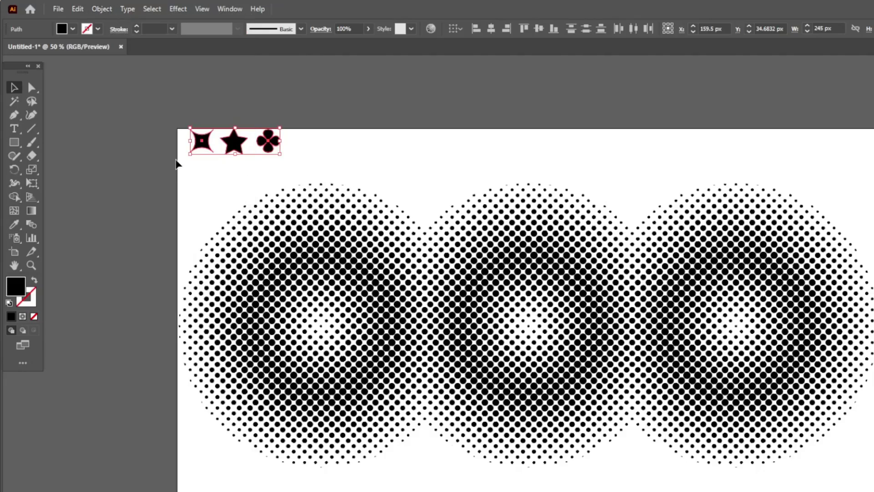
Swap the left halftone's dots for star copies via replaceItems, Top object, group replacement off.
{"action": "left_click", "coordinate": [176, 164]}
{"action": "left_click", "coordinate": [189, 134]}
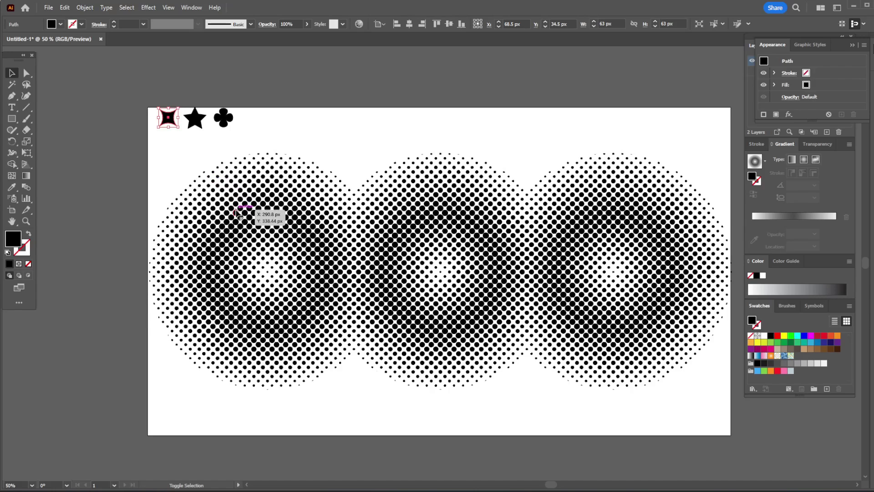
{"action": "left_click", "coordinate": [237, 212], "text": "shift"}
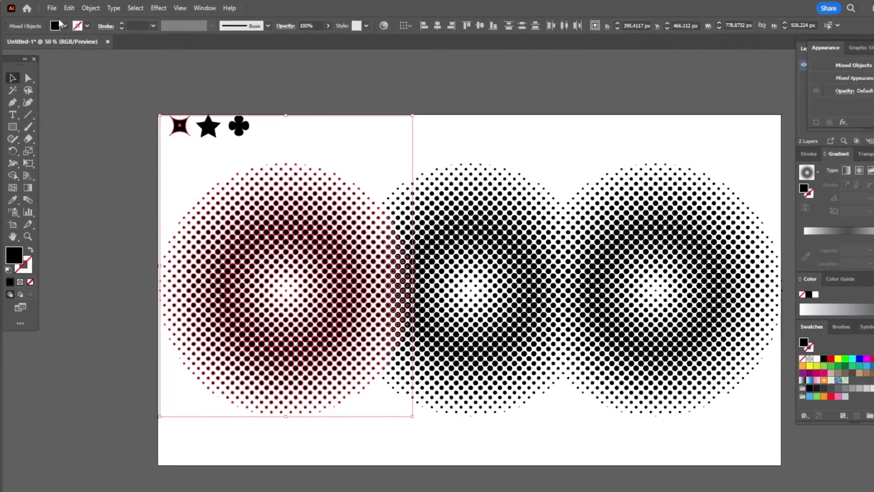
{"action": "left_click", "coordinate": [52, 7]}
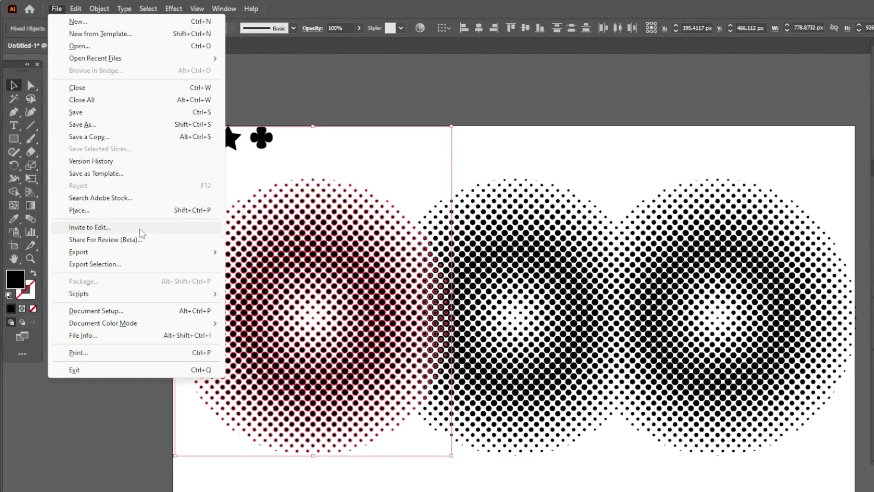
{"action": "mouse_move", "coordinate": [79, 294]}
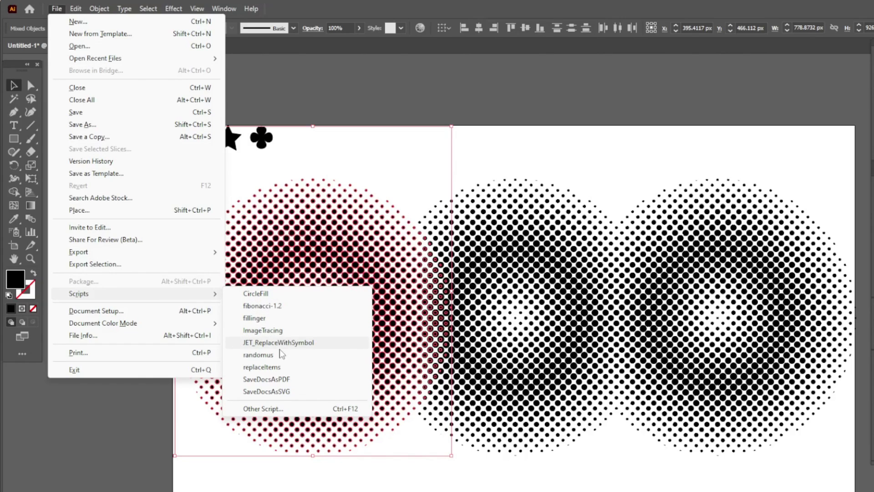
{"action": "left_click", "coordinate": [262, 367]}
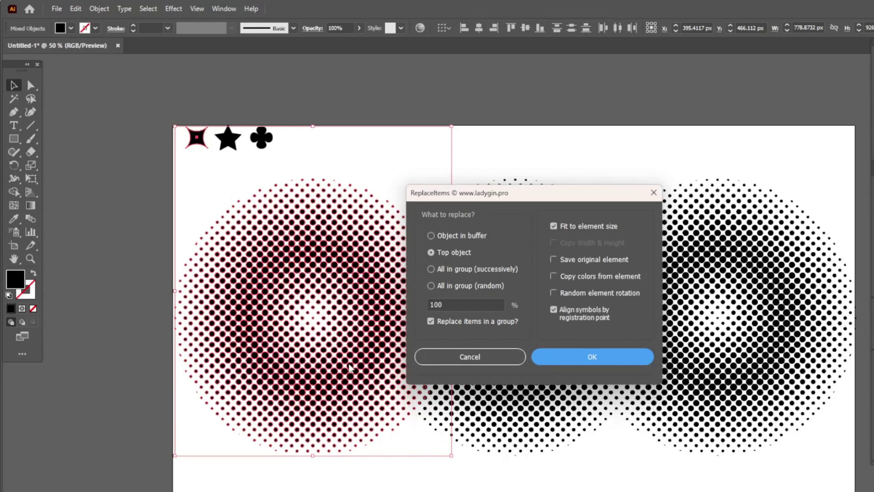
{"action": "left_click", "coordinate": [432, 252]}
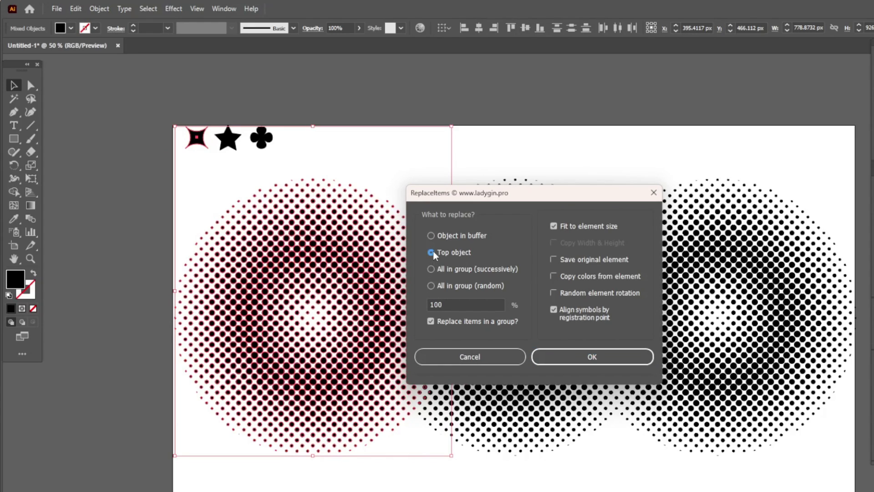
{"action": "left_click", "coordinate": [442, 324]}
{"action": "left_click", "coordinate": [593, 359]}
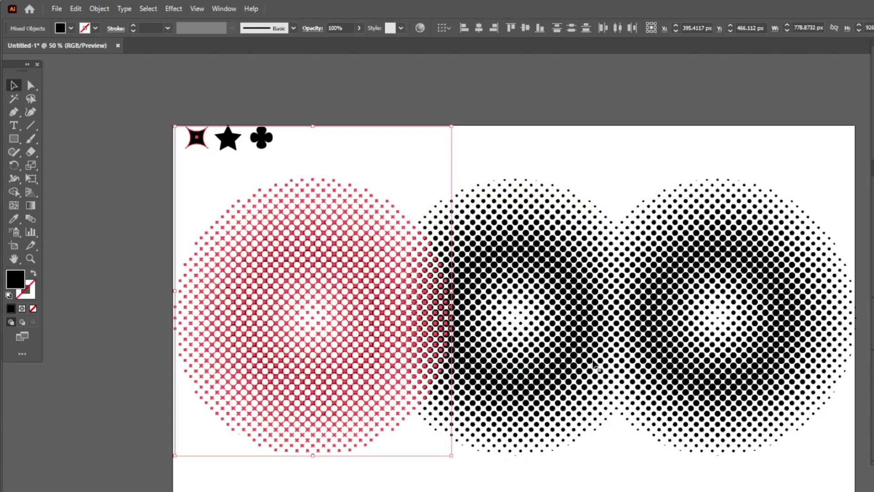
{"action": "left_click", "coordinate": [380, 155]}
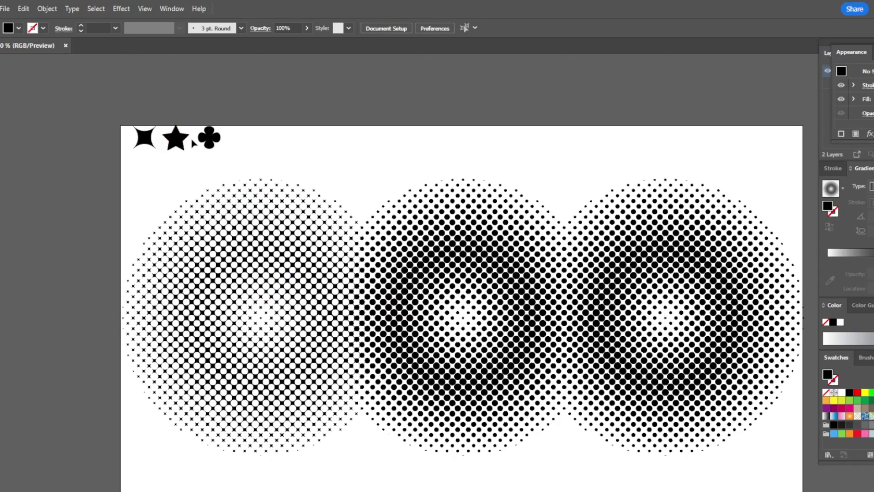
Replace the middle halftone circle's dots with copies of the club shape using replaceItems.
{"action": "left_click", "coordinate": [213, 142]}
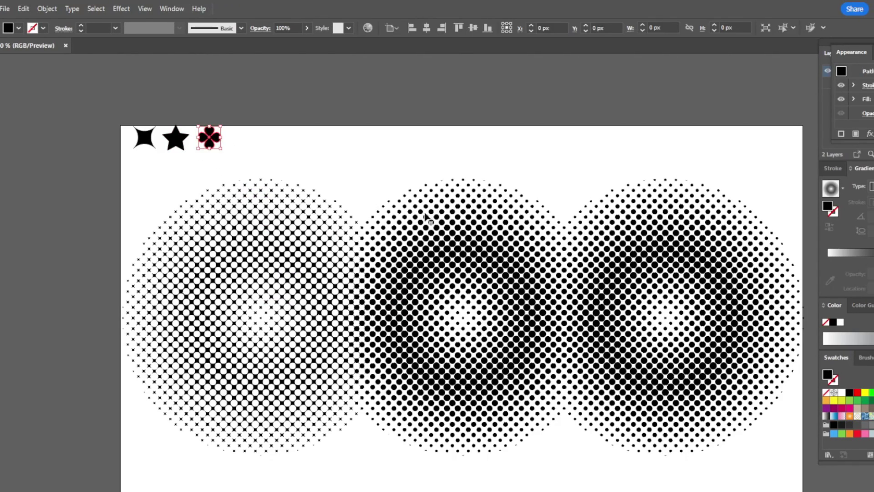
{"action": "left_click", "coordinate": [473, 235], "text": "shift"}
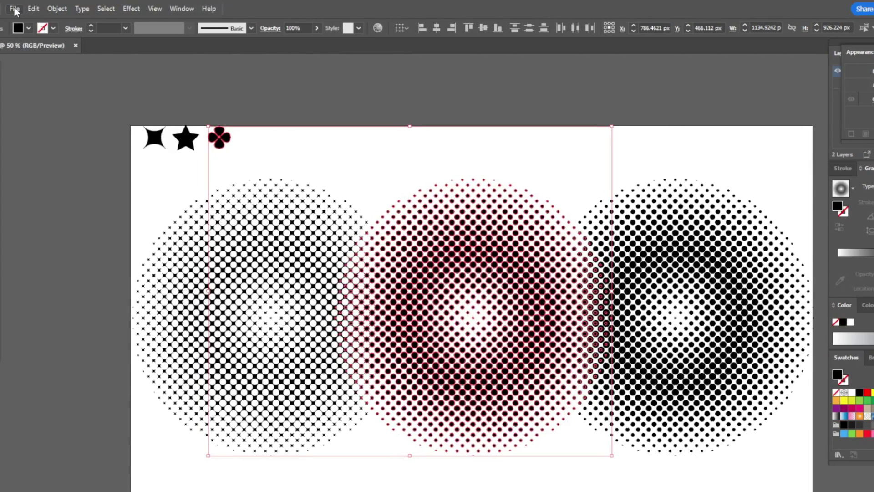
{"action": "left_click", "coordinate": [14, 8]}
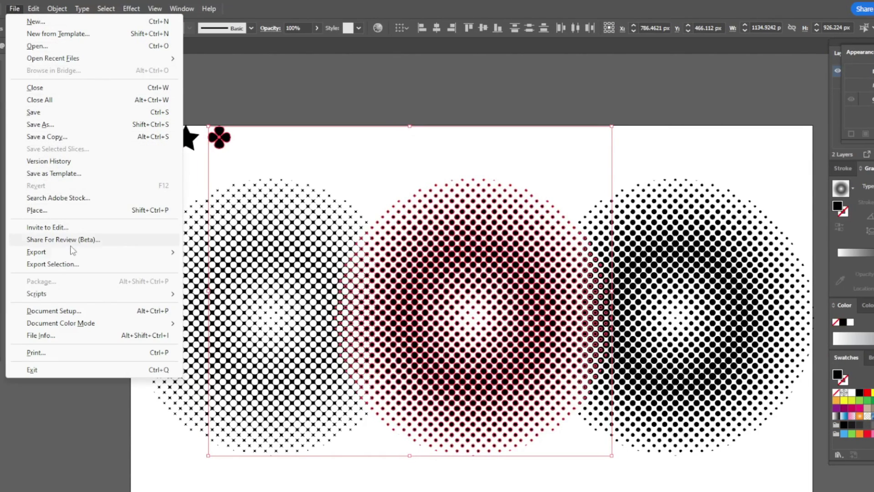
{"action": "mouse_move", "coordinate": [37, 294]}
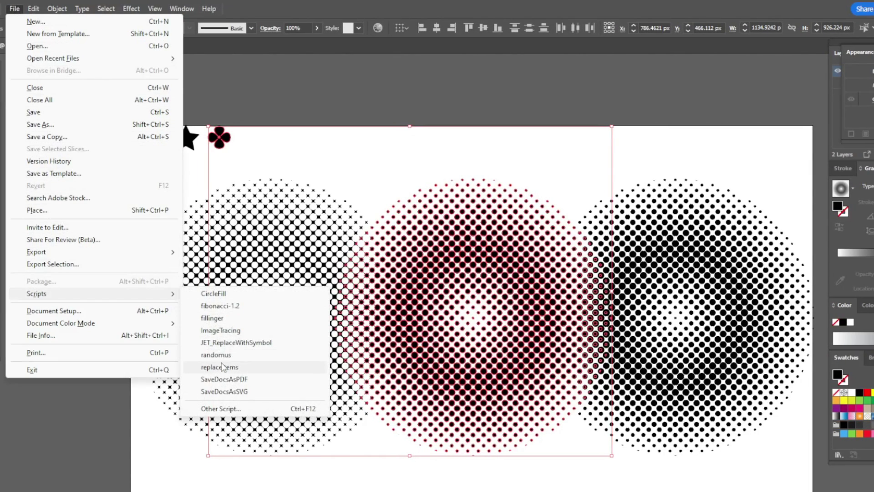
{"action": "left_click", "coordinate": [220, 367]}
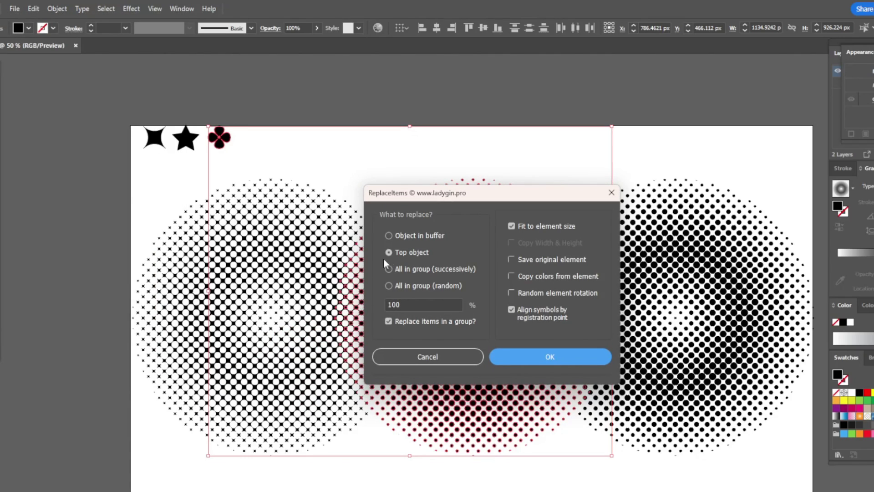
{"action": "left_click", "coordinate": [539, 357]}
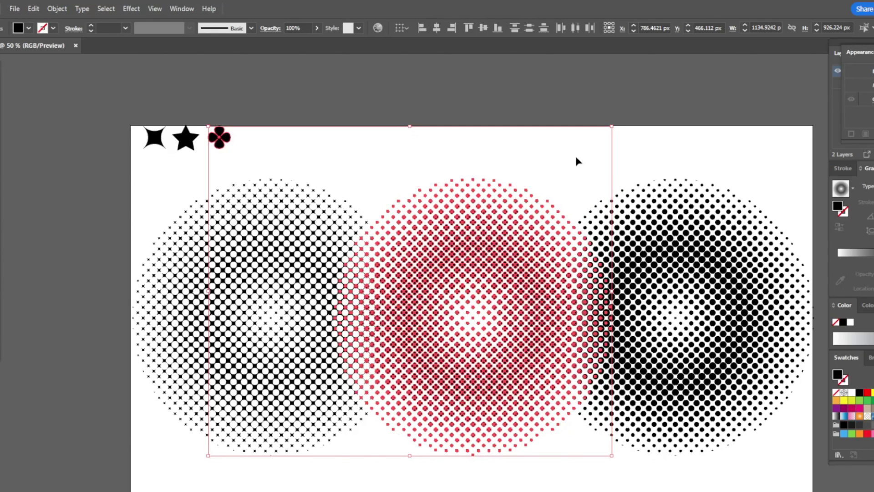
Replace the right halftone circle's dots with star copies, then select the three sample shapes.
{"action": "left_click", "coordinate": [181, 145]}
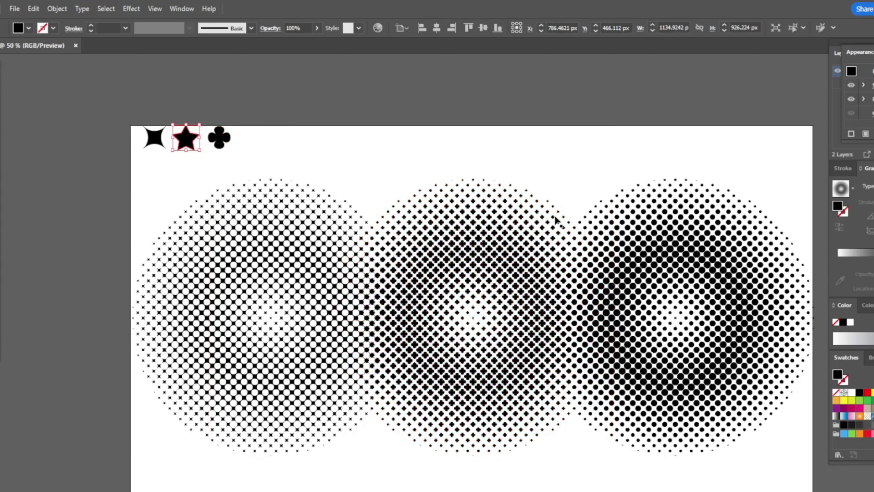
{"action": "left_click", "coordinate": [668, 251], "text": "shift"}
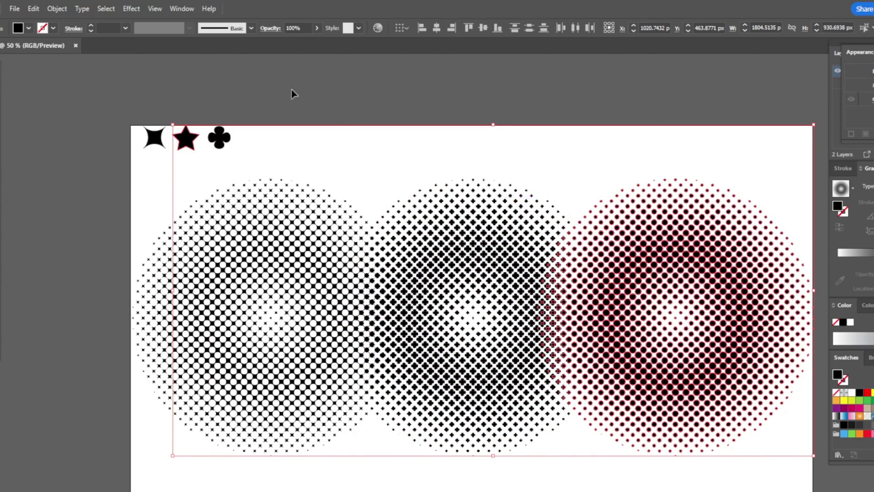
{"action": "left_click", "coordinate": [15, 9]}
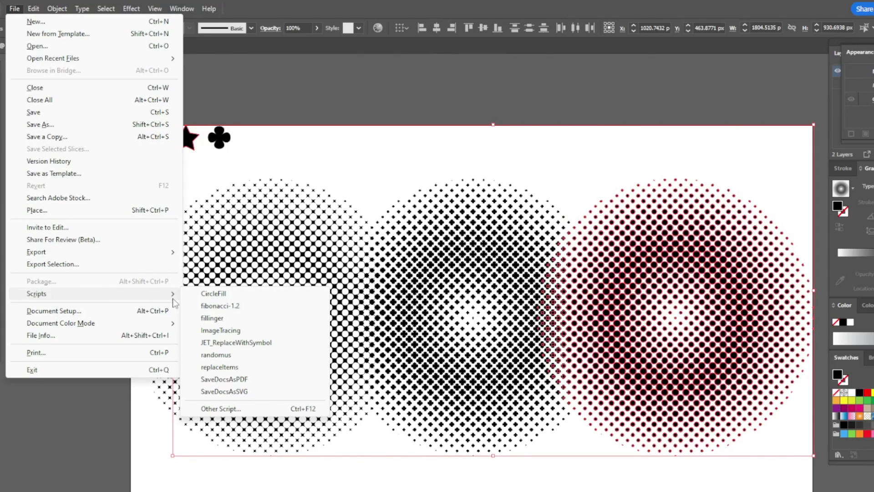
{"action": "mouse_move", "coordinate": [37, 294]}
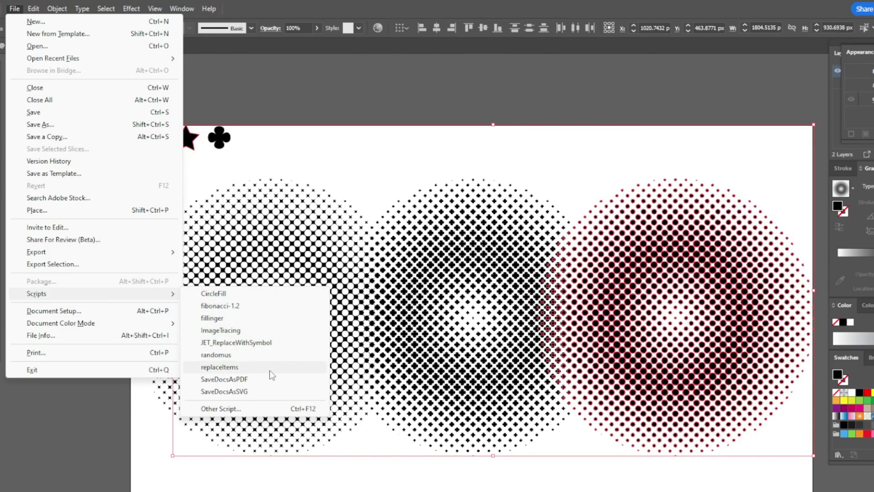
{"action": "left_click", "coordinate": [219, 367]}
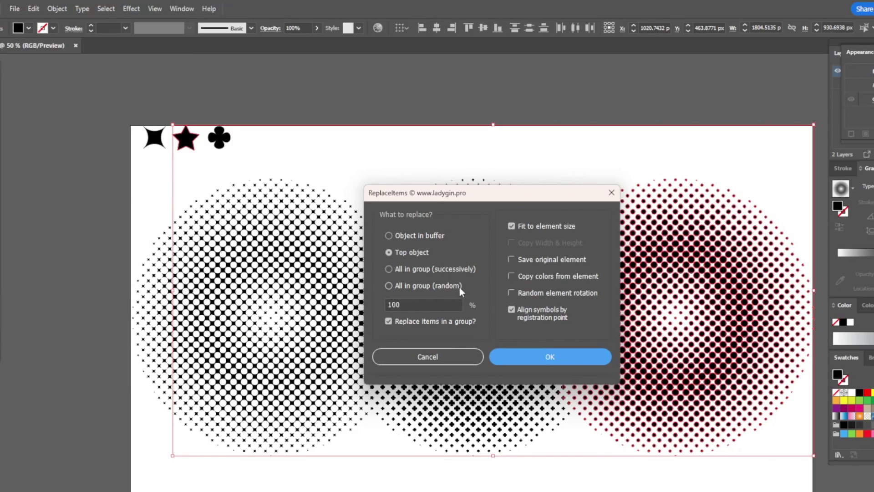
{"action": "left_click", "coordinate": [542, 357]}
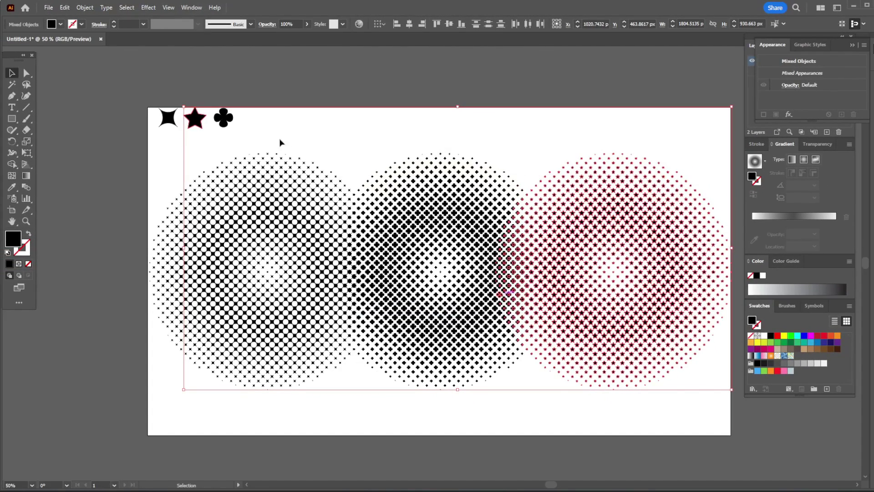
{"action": "left_click", "coordinate": [256, 127]}
{"action": "left_click_drag", "start_coordinate": [155, 103], "coordinate": [172, 119]}
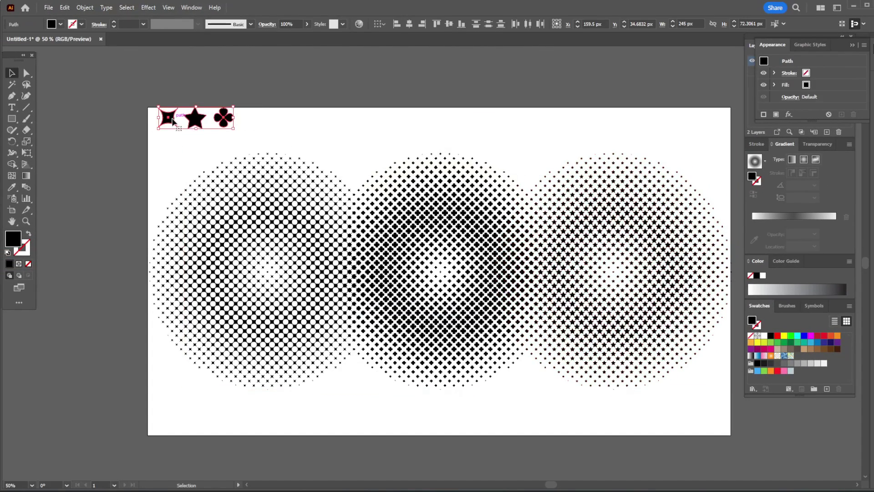
Delete the three sample shapes and show the dark background layer.
{"action": "key", "text": "Delete"}
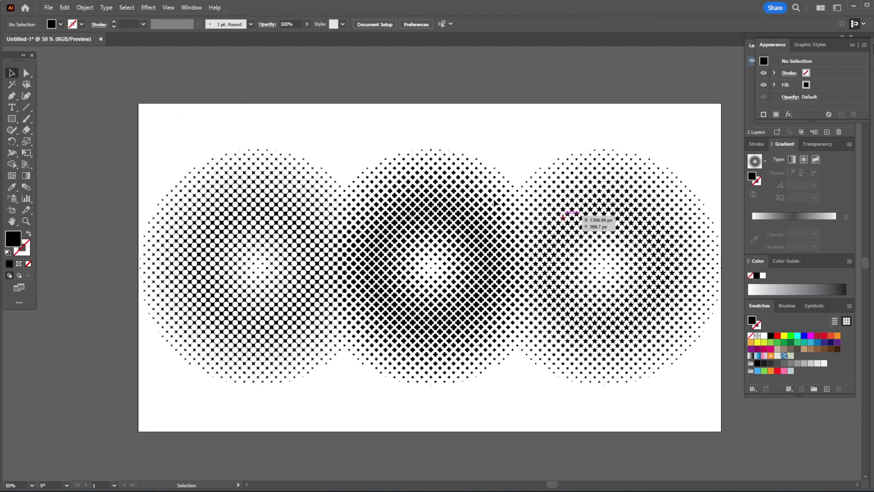
{"action": "left_click", "coordinate": [747, 86]}
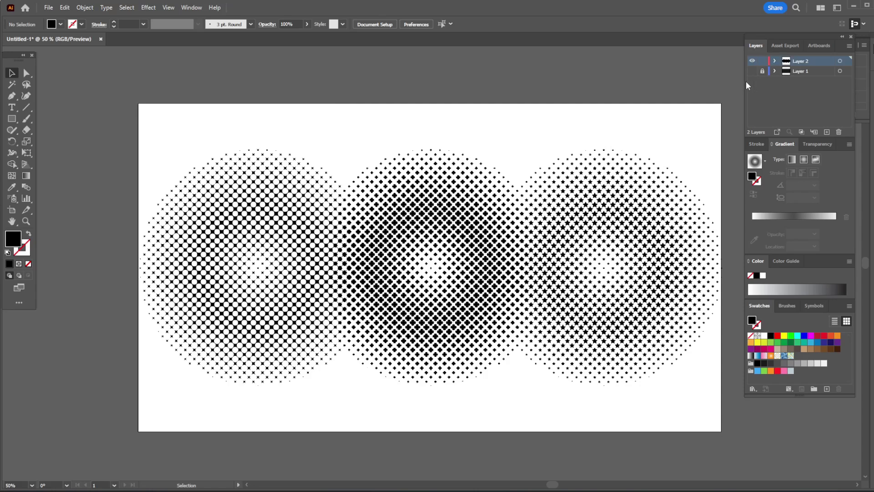
{"action": "left_click", "coordinate": [750, 72]}
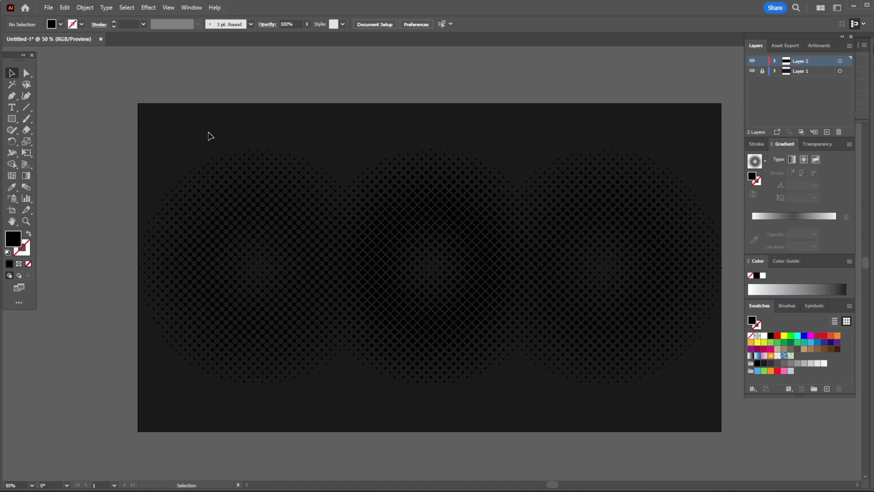
Lock the dark background layer and select all three halftone circles.
{"action": "left_click", "coordinate": [752, 62]}
{"action": "left_click", "coordinate": [752, 71]}
{"action": "left_click", "coordinate": [762, 71]}
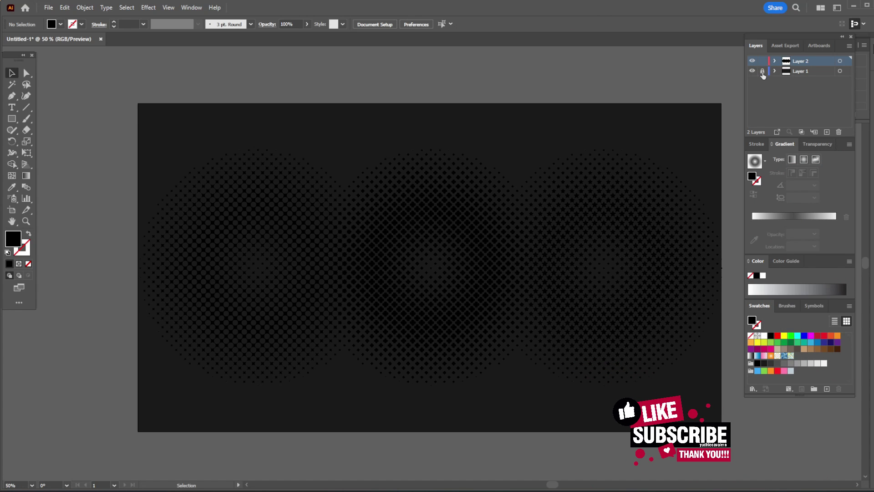
{"action": "left_click_drag", "start_coordinate": [207, 94], "coordinate": [420, 207]}
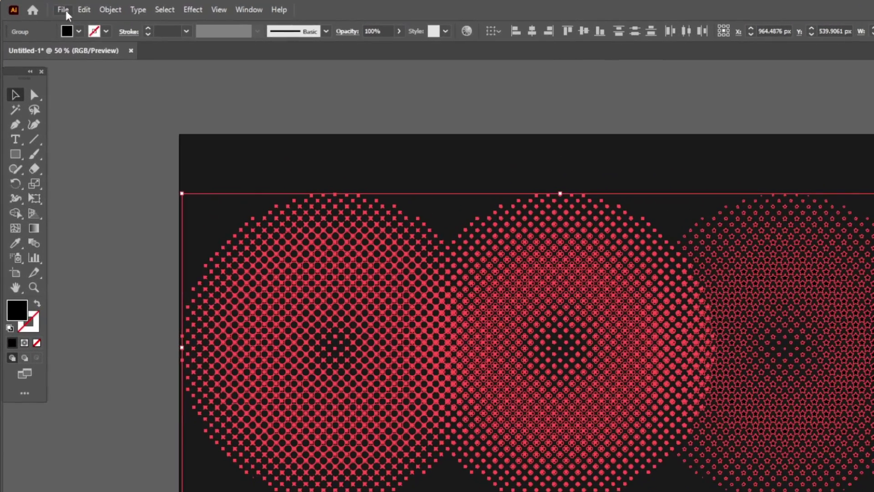
Randomly fill the halftone dots with the magenta-to-orange swatch range using Randomus.
{"action": "left_click", "coordinate": [66, 11]}
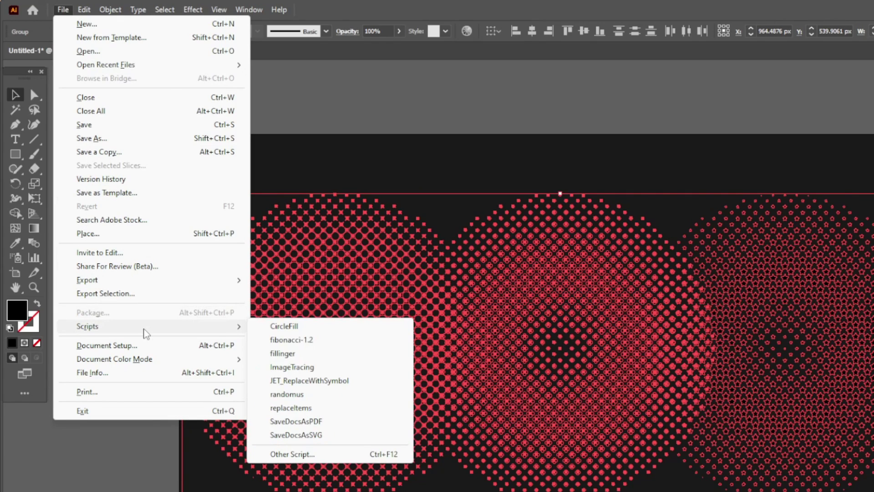
{"action": "mouse_move", "coordinate": [88, 326]}
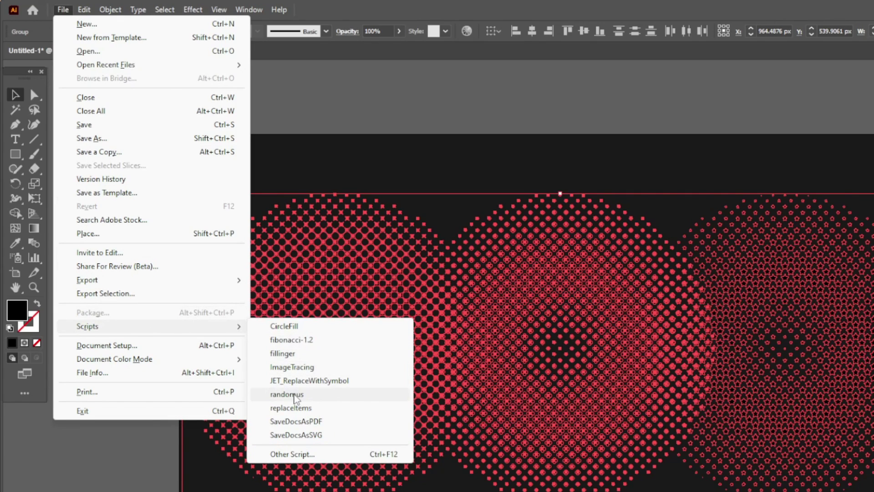
{"action": "left_click", "coordinate": [287, 394]}
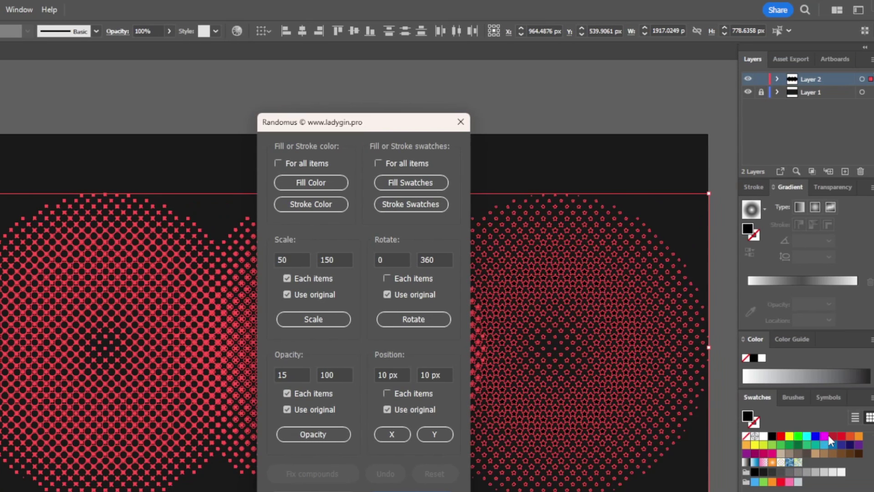
{"action": "left_click", "coordinate": [824, 436]}
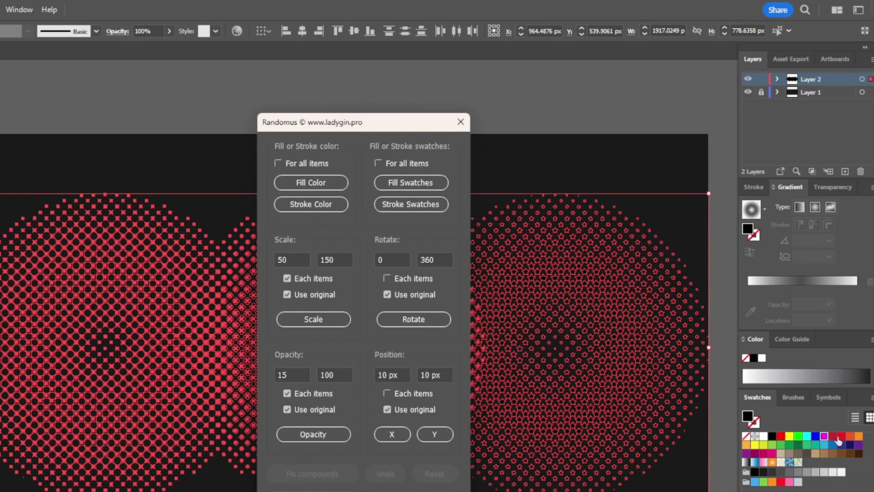
{"action": "left_click", "coordinate": [861, 437], "text": "shift"}
{"action": "left_click", "coordinate": [414, 184]}
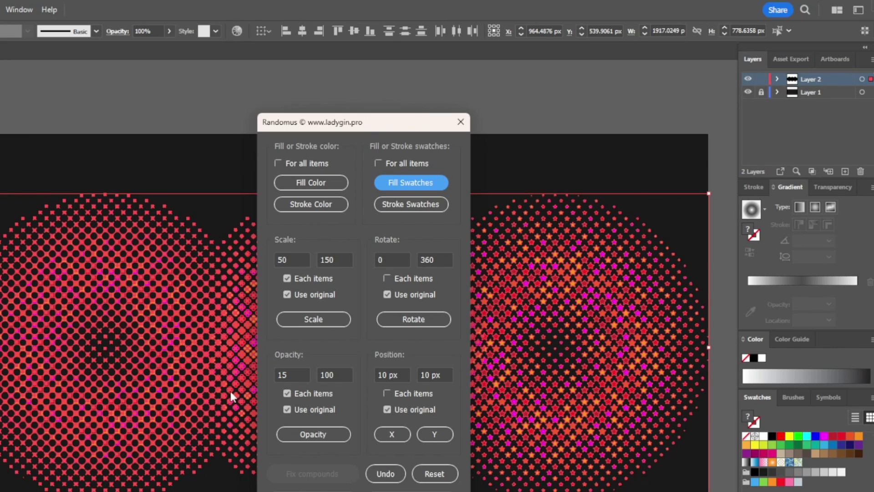
Randomize the dots' opacity between 20 and 100.
{"action": "double_click", "coordinate": [304, 375]}
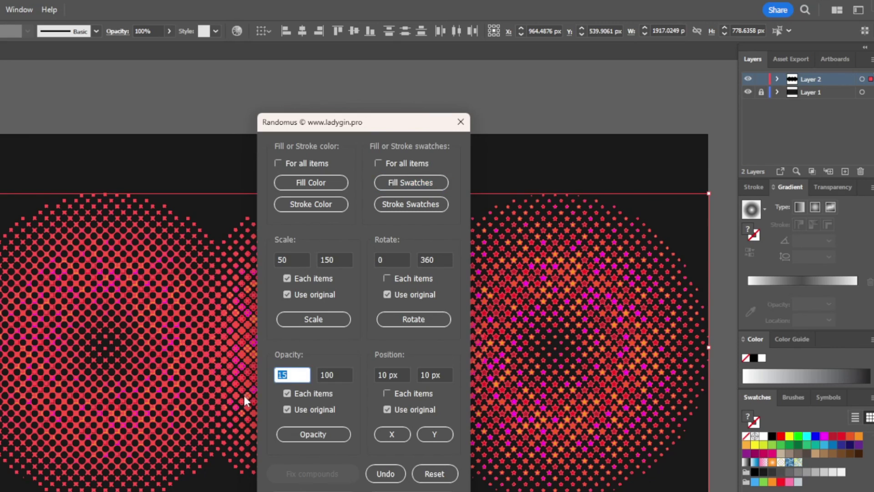
{"action": "type", "text": "20"}
{"action": "left_click", "coordinate": [318, 435]}
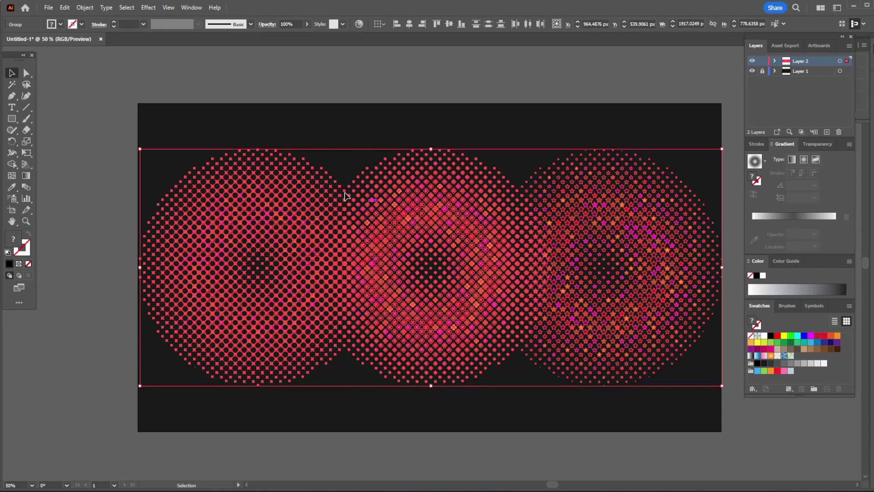
Deselect everything to view the finished magenta, orange and red halftone circles.
{"action": "left_click", "coordinate": [59, 80]}
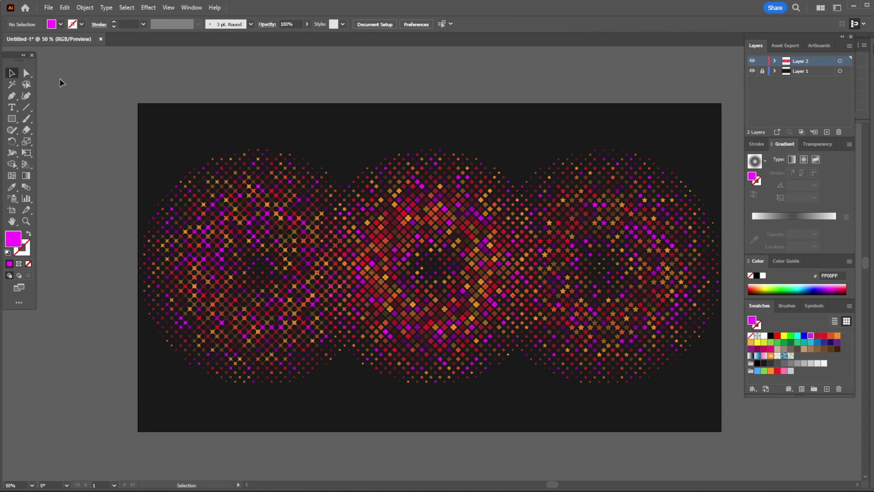